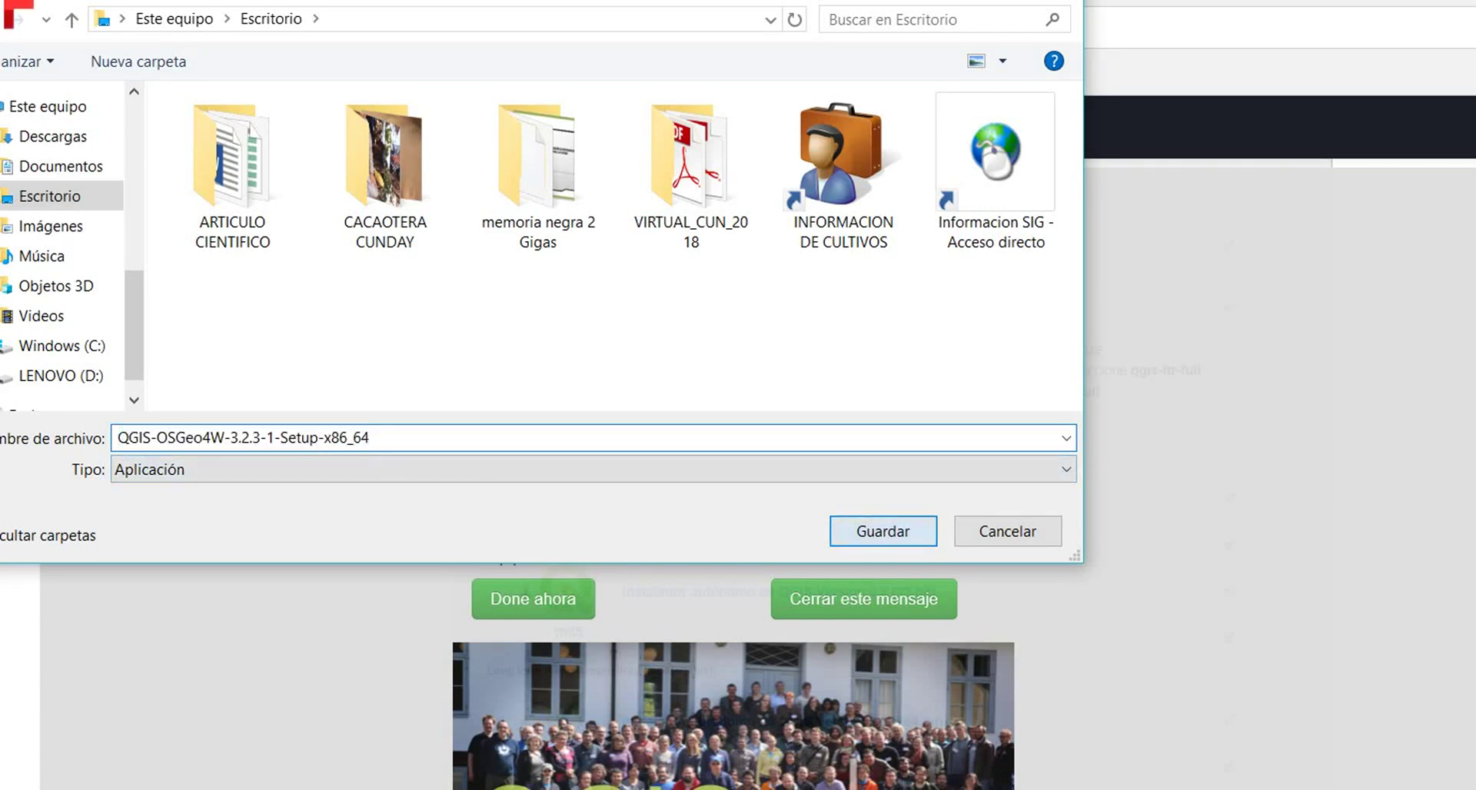
Save the QGIS-OSGeo4W-3.2.3-1-Setup-x86_64 installer to the Escritorio folder and bring the desktop into view.
key("Return")
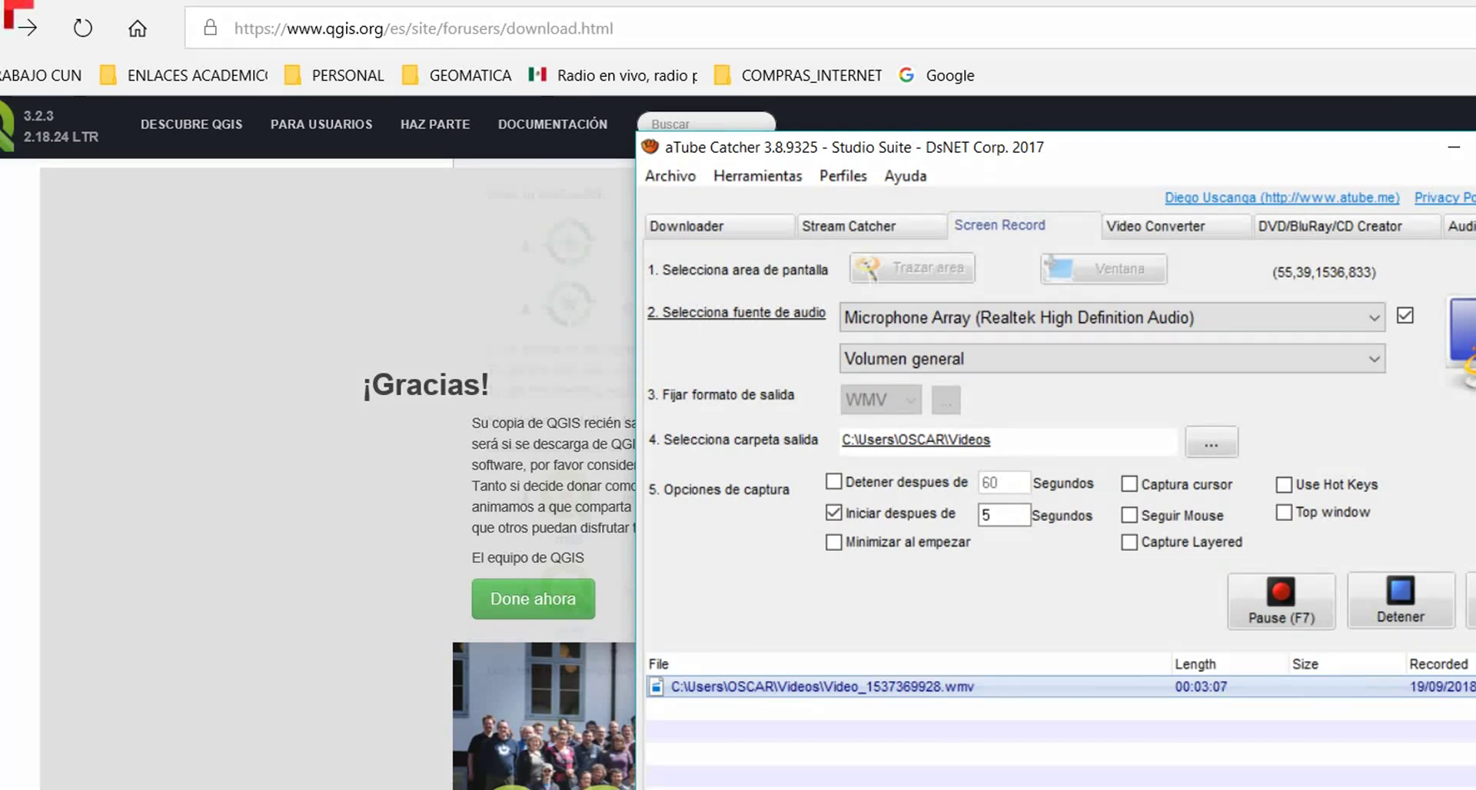
left_click(1453, 146)
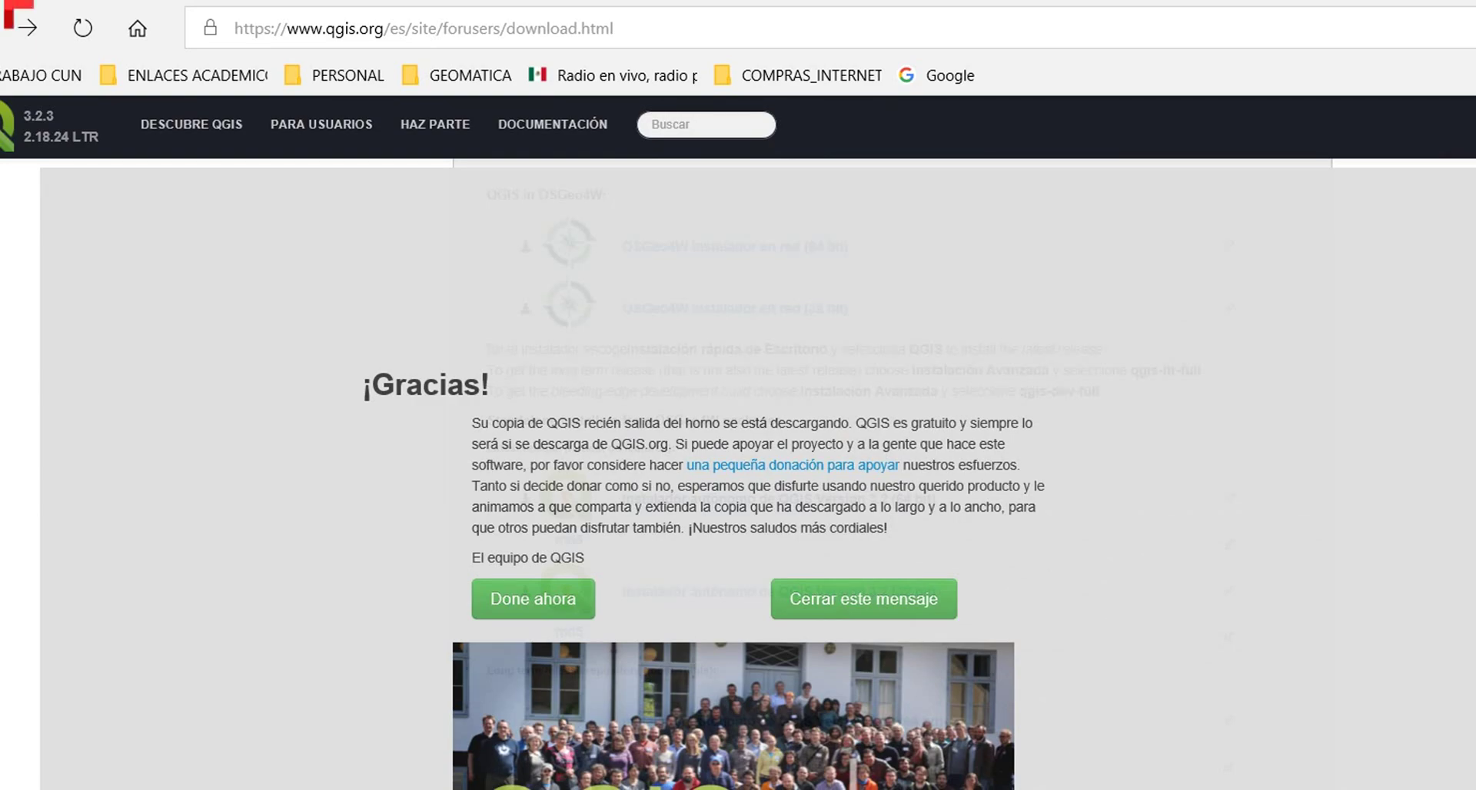
key("super+d")
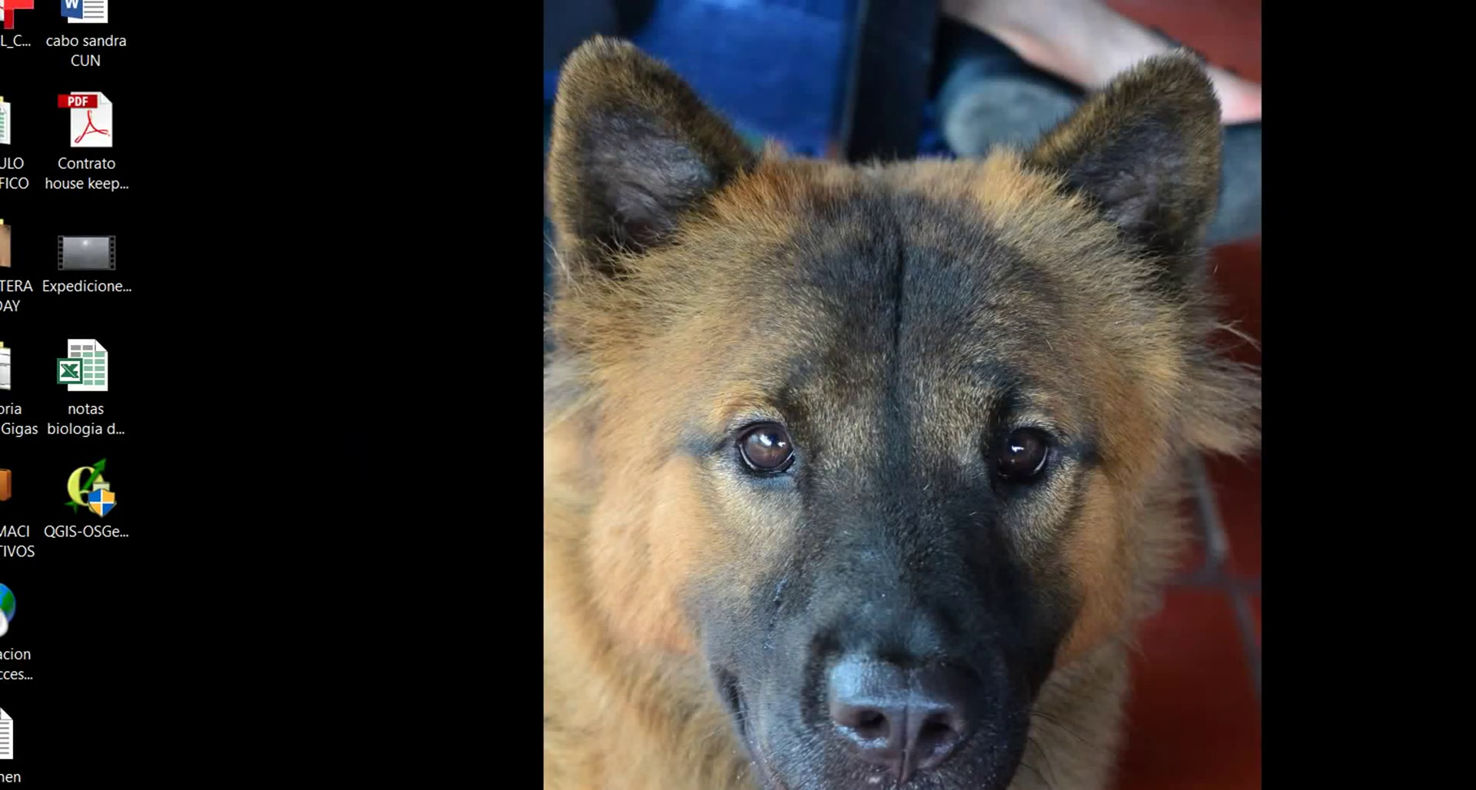
Run the downloaded QGIS setup file as administrator and get past the Store app warning.
left_click(86, 492)
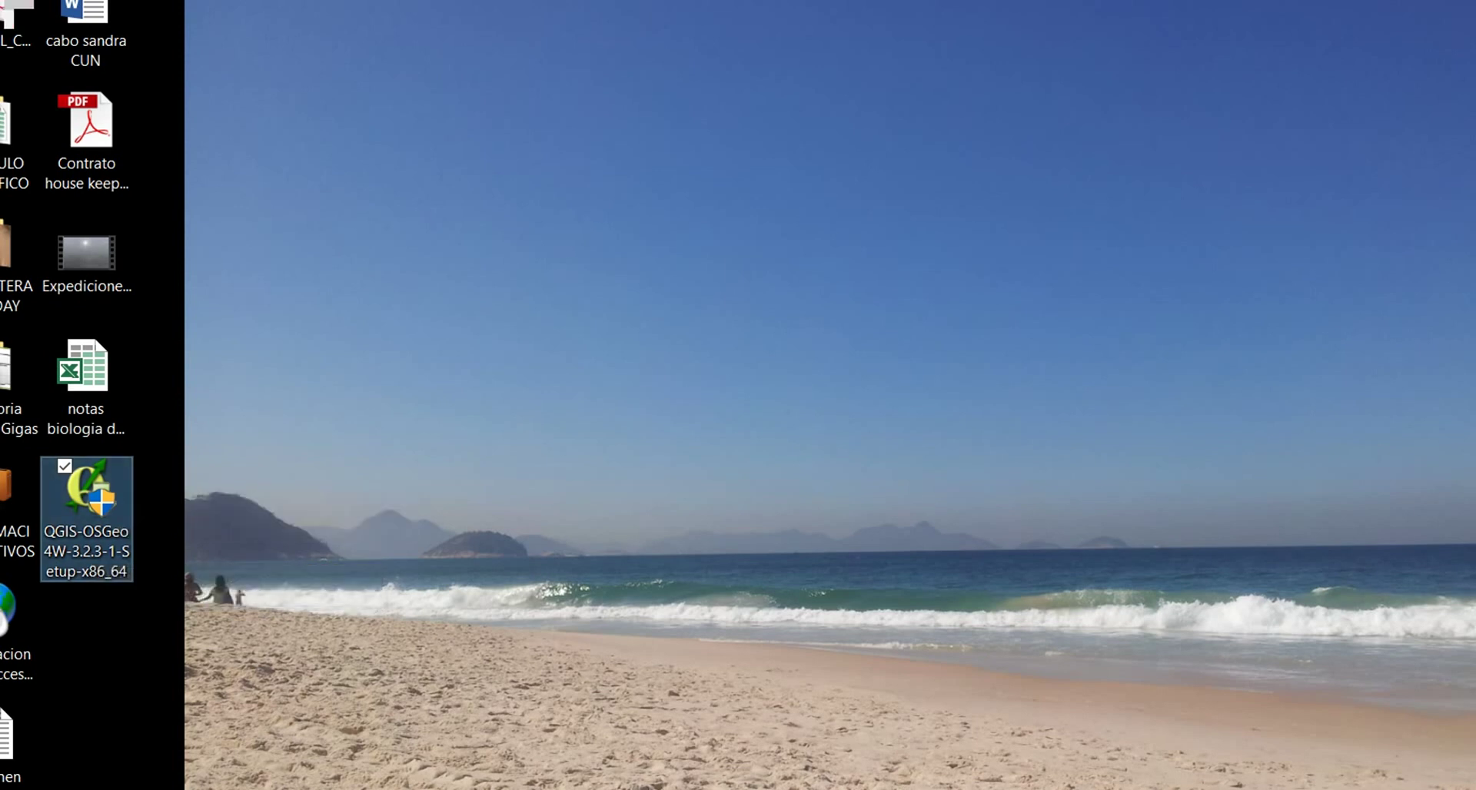
right_click(100, 484)
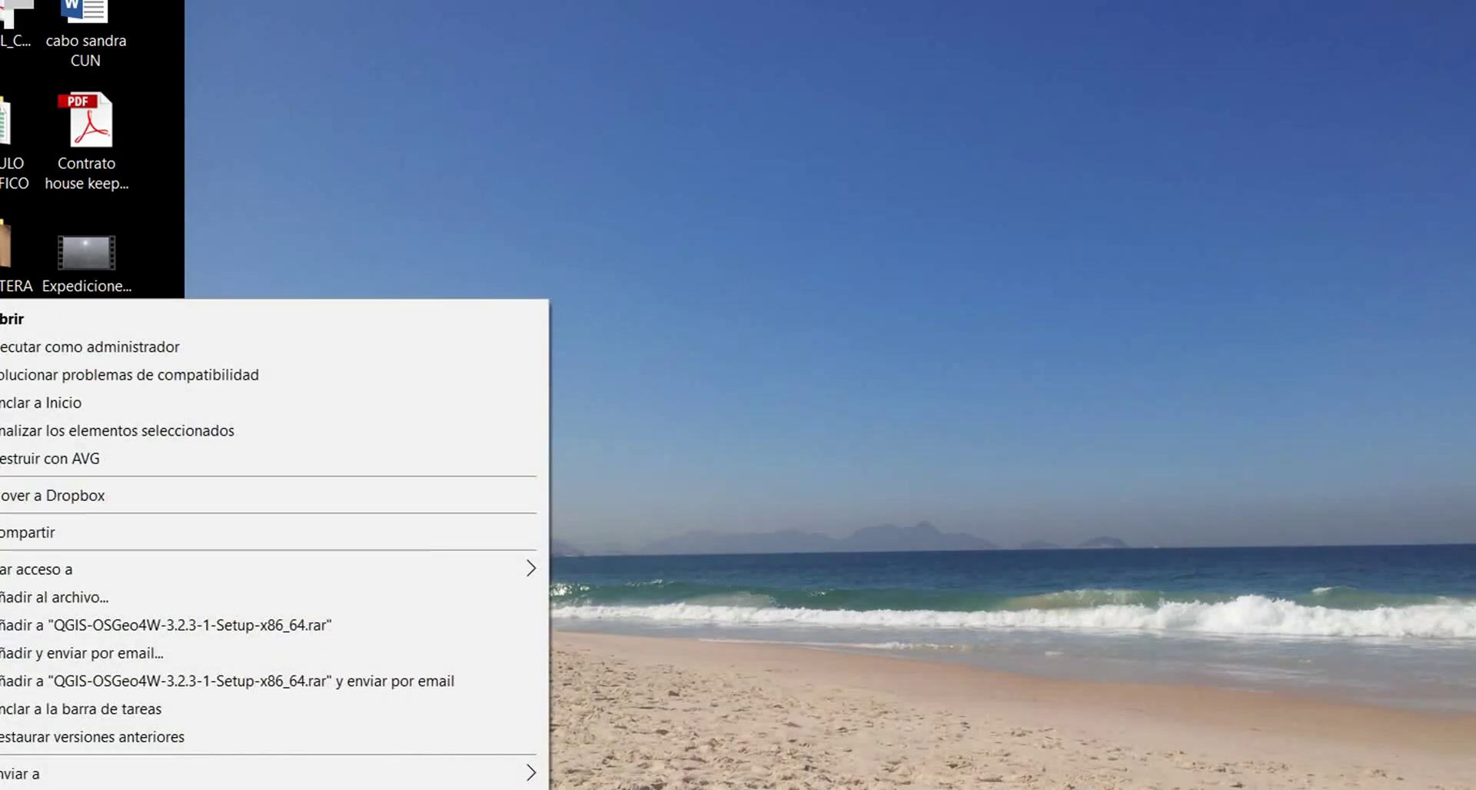
left_click(77, 347)
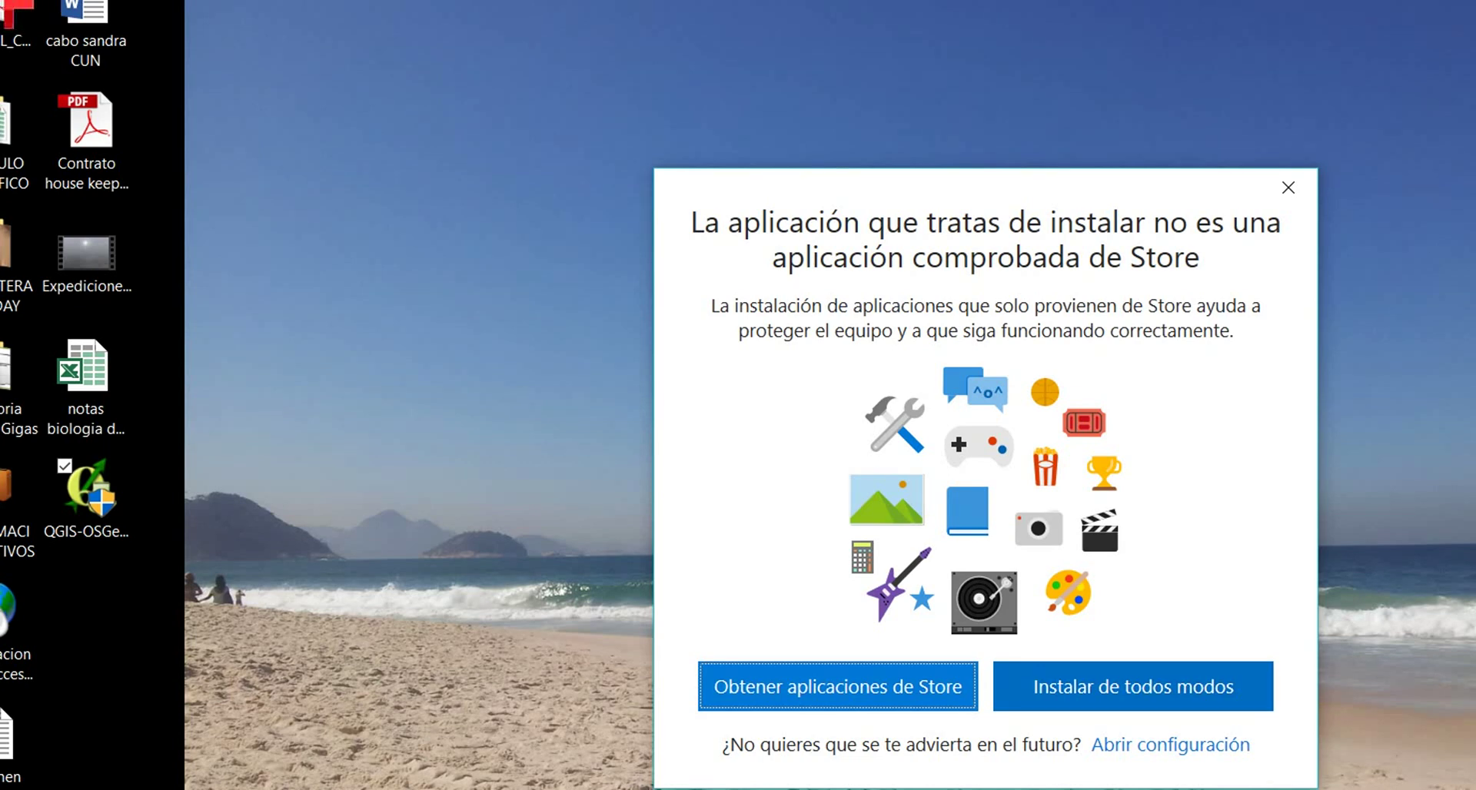
key("Escape")
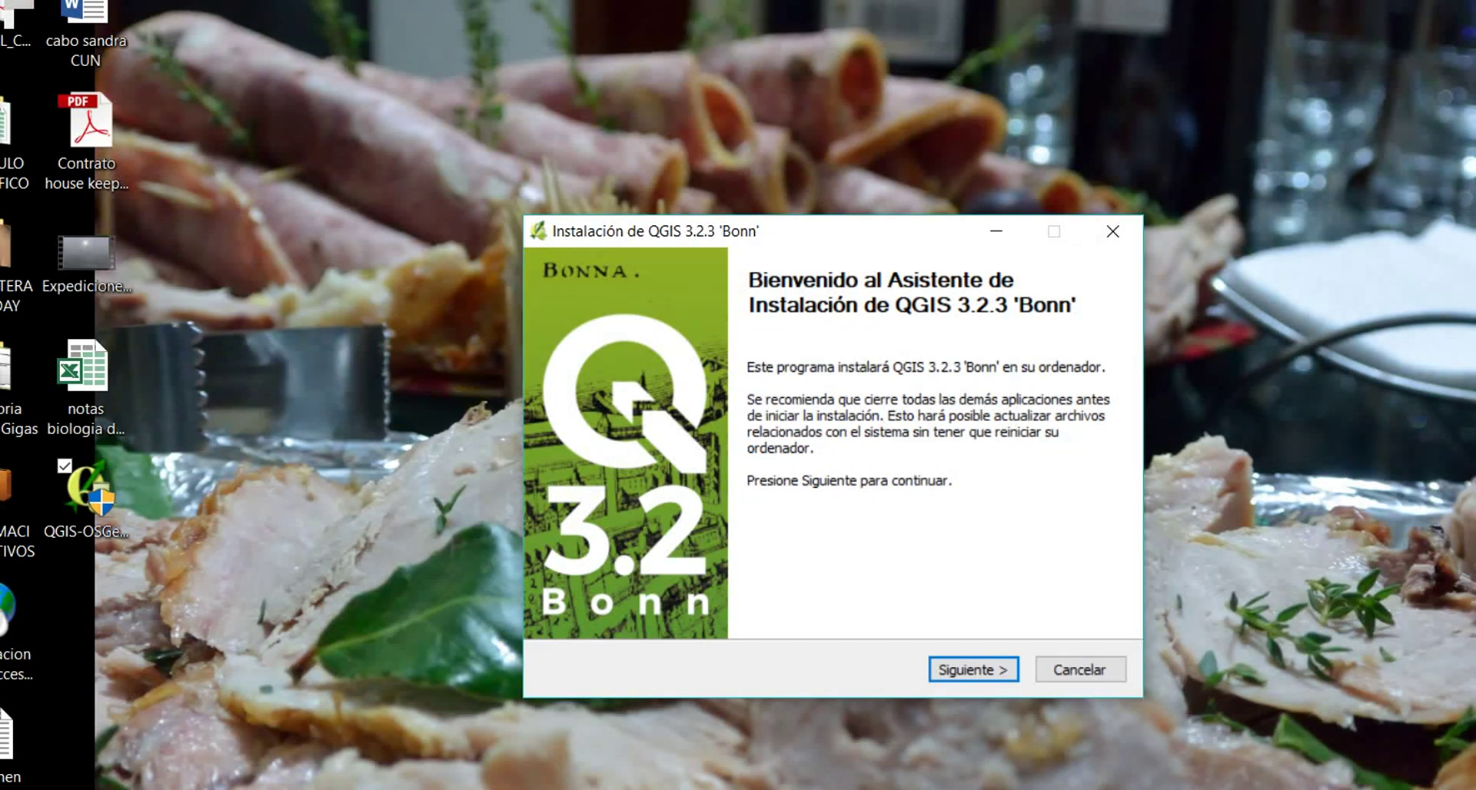
Accept the QGIS 3.2.3 license, keep the destination C:\Program Files\QGIS 3.2, and install only the QGIS component.
key("Return")
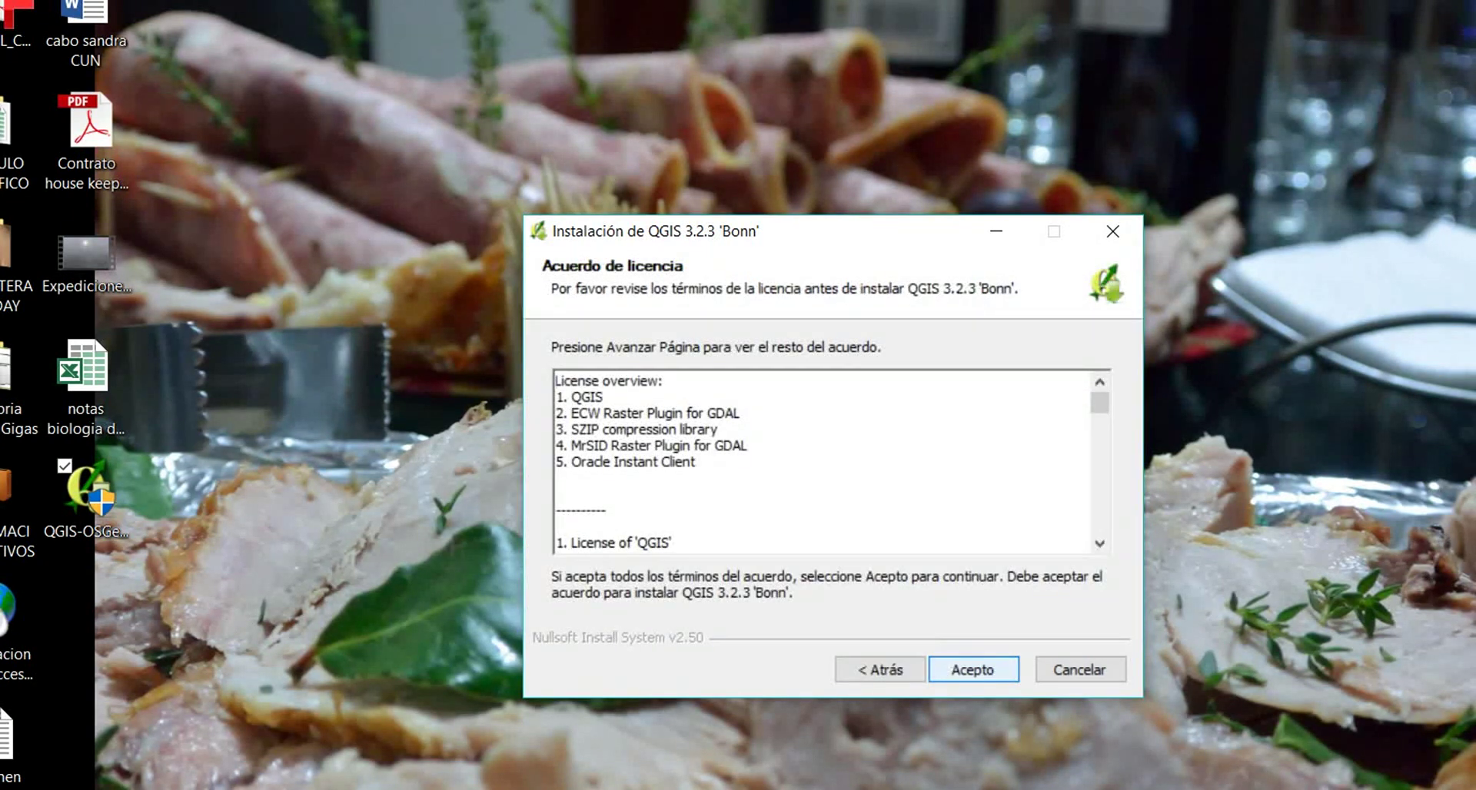
left_click_drag(1100, 402, 1100, 523)
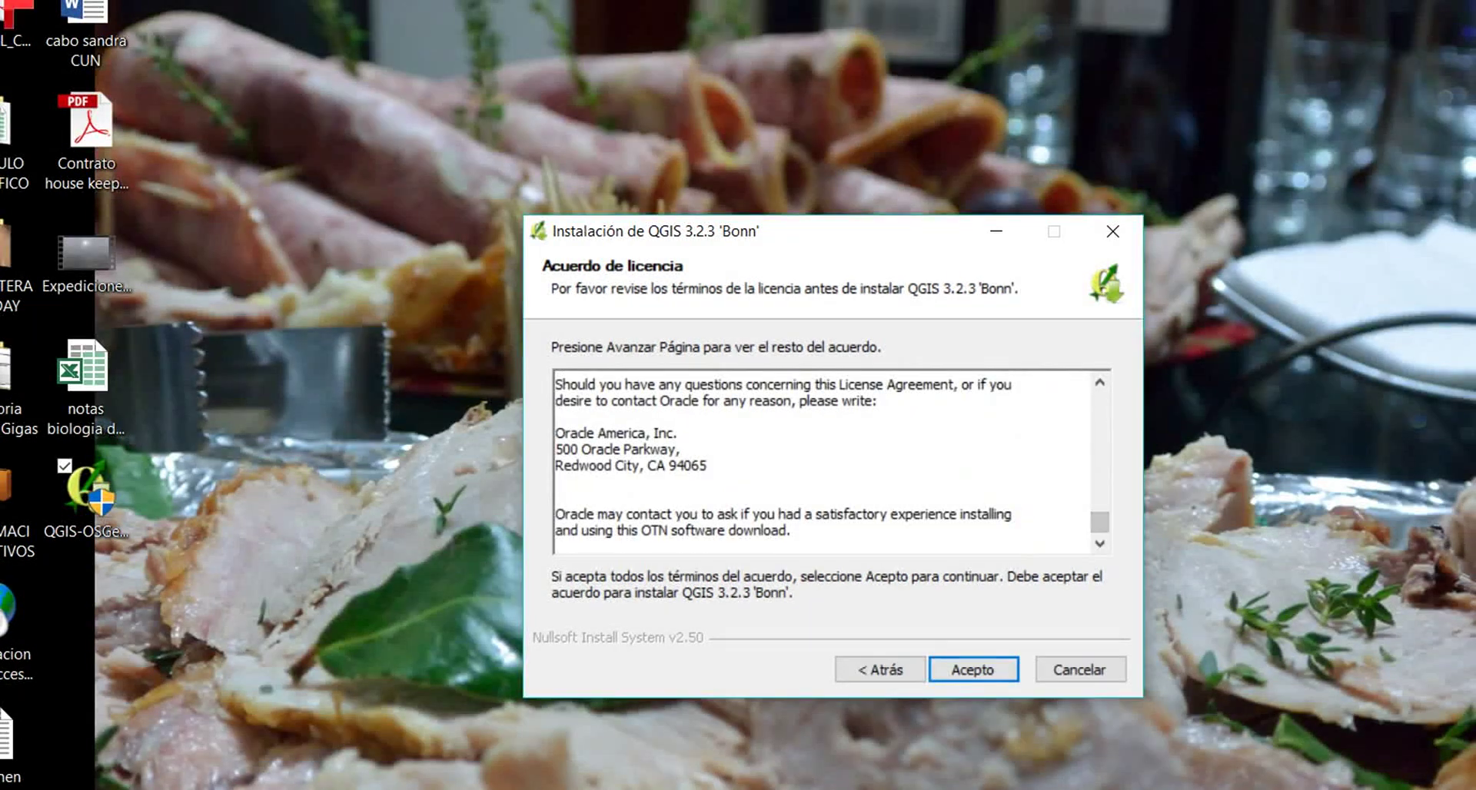
key("Return")
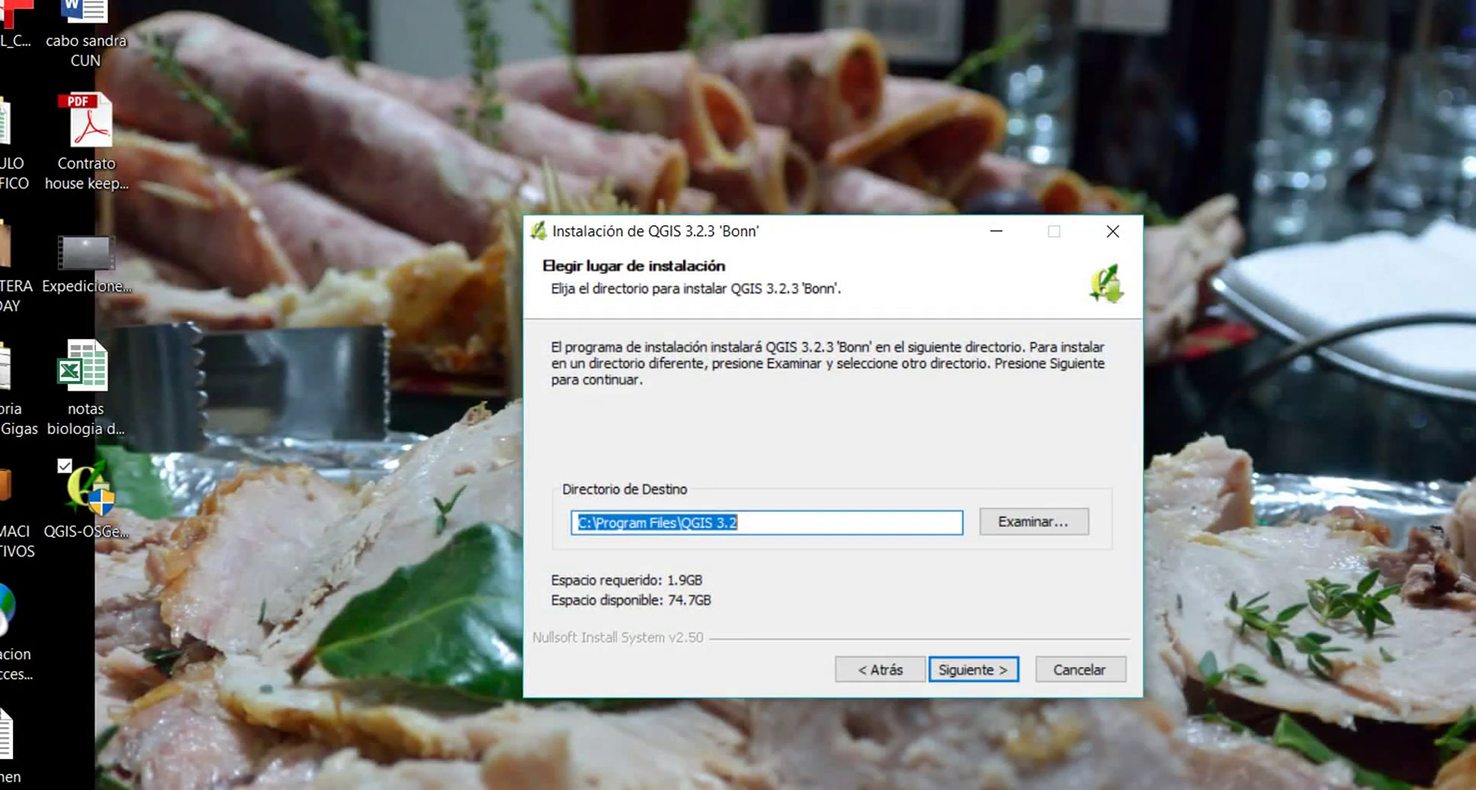
key("Return")
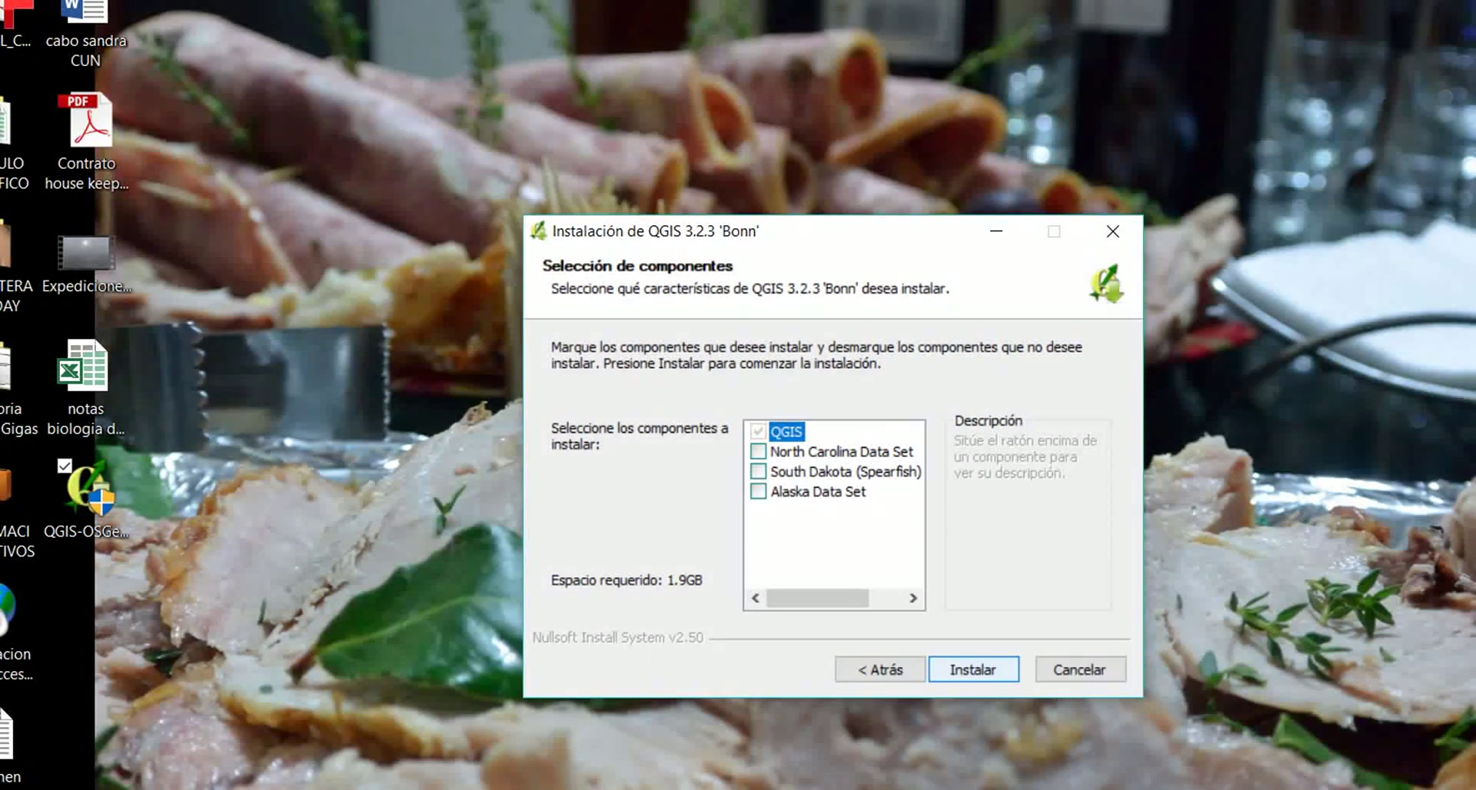
left_click(973, 669)
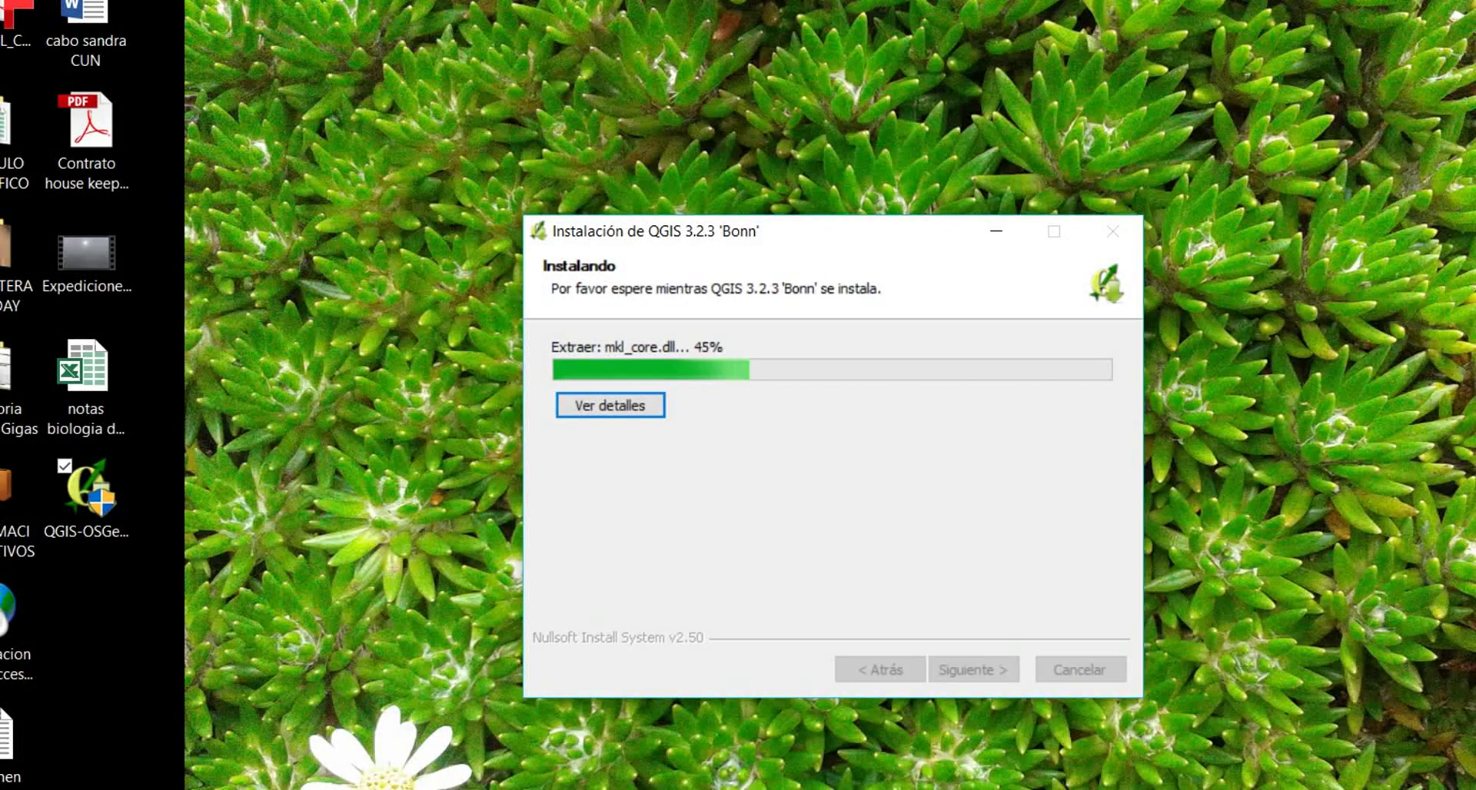
Switch to ArcMap 10.3.1 and choose the Blank Map template to look at the program.
key("super")
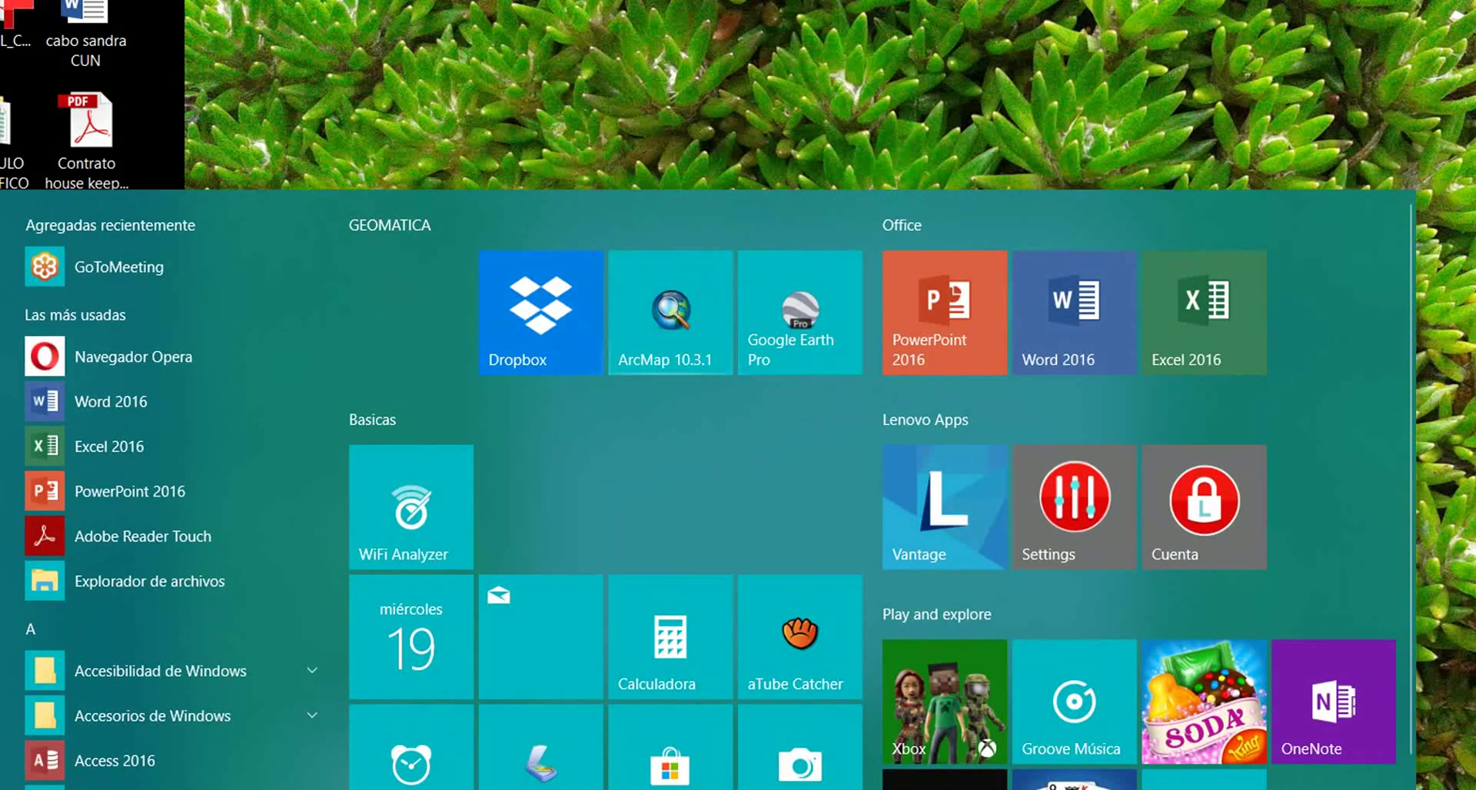
key("super")
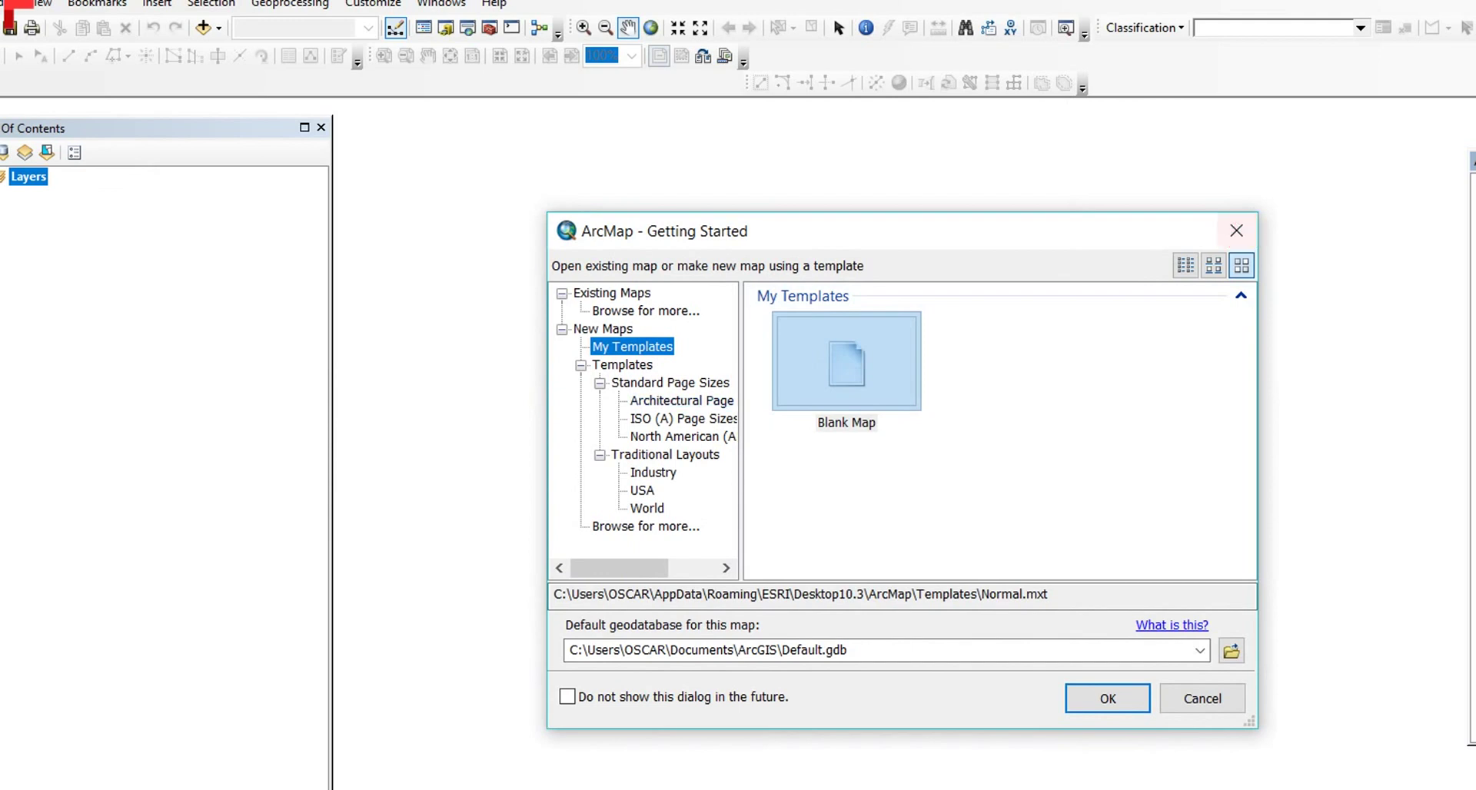
key("Return")
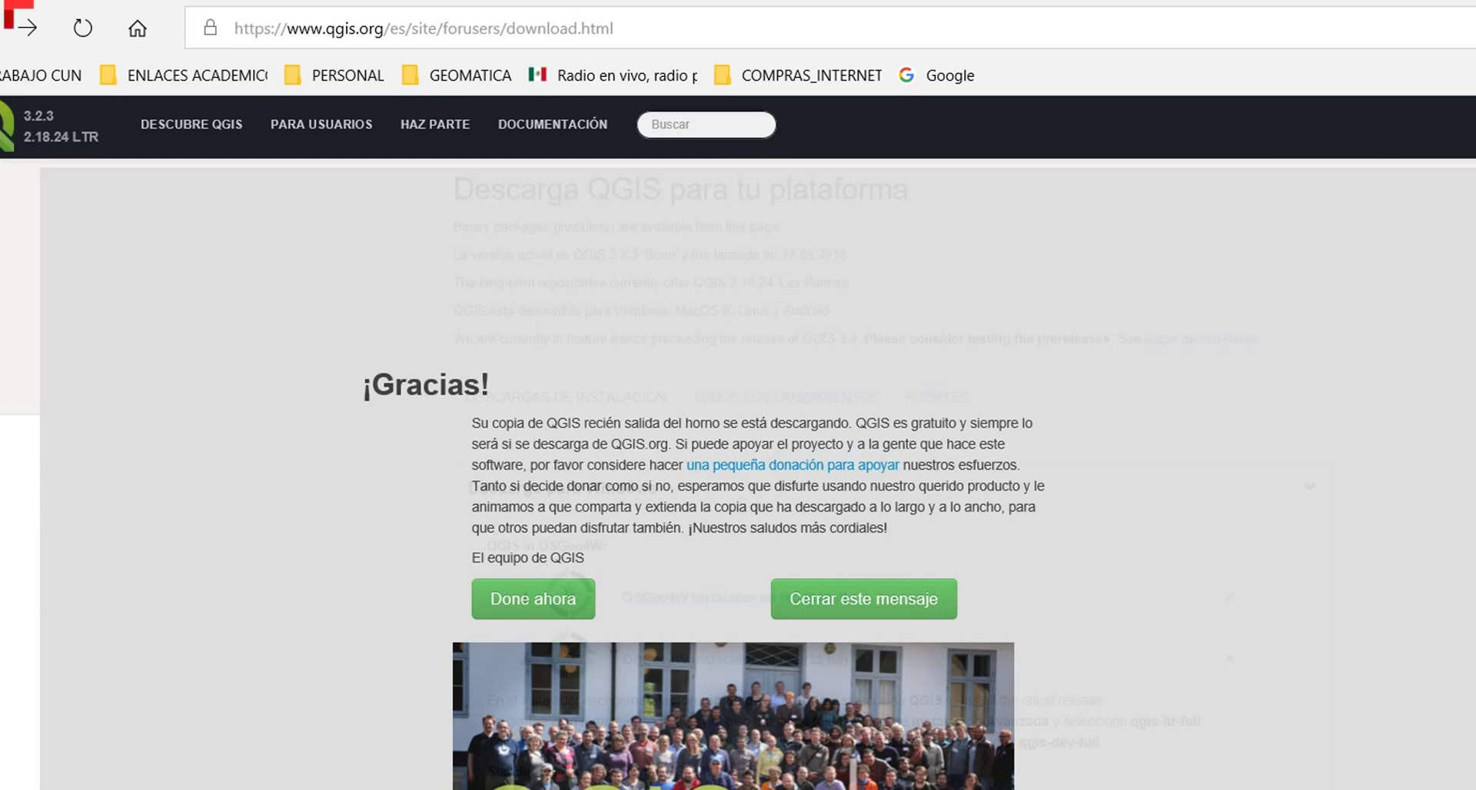
Switch to the QGIS website in the browser and examine the Descubre QGIS page from the introduction through the commercial support section.
left_click(191, 124)
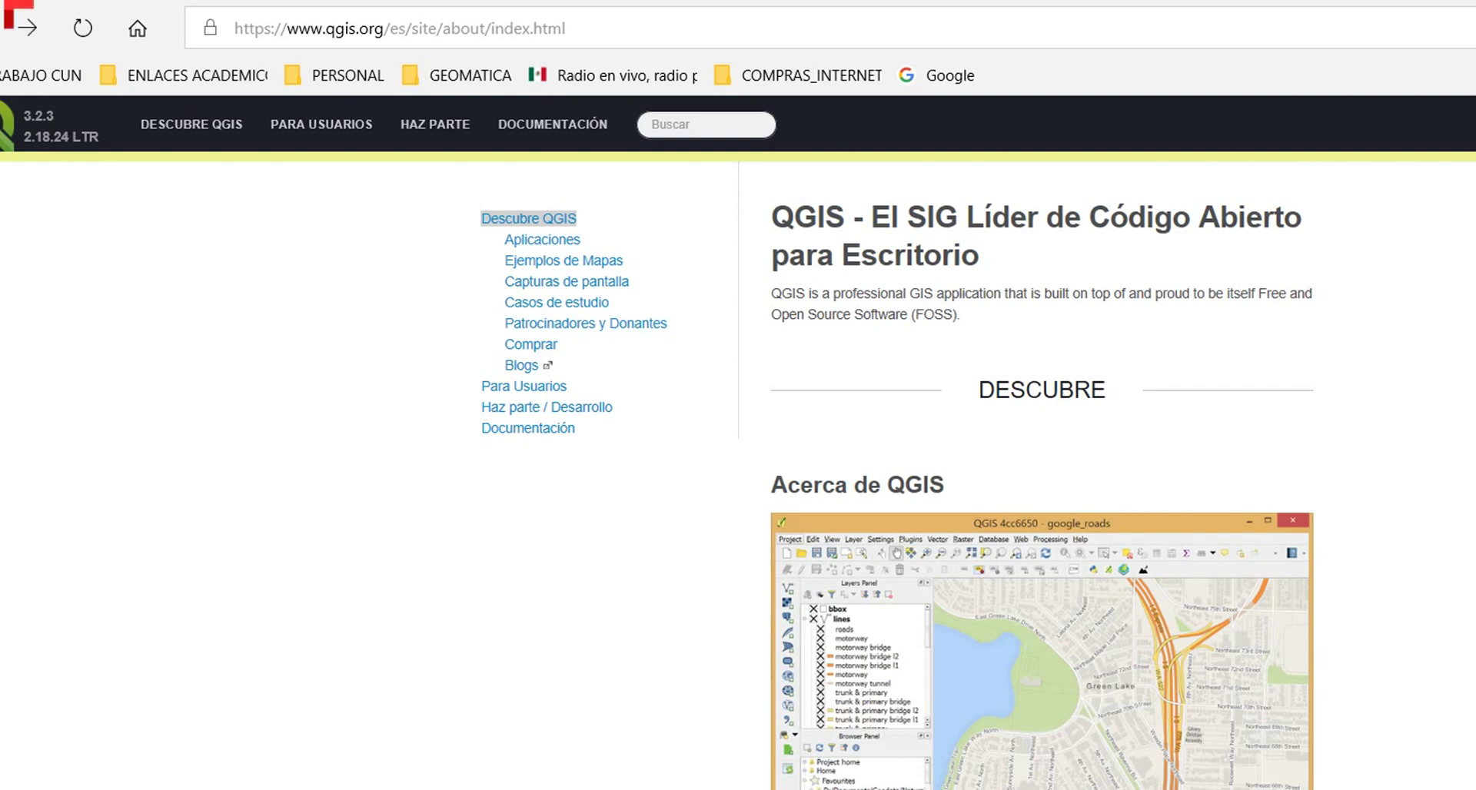
scroll(738, 461, "down", 3)
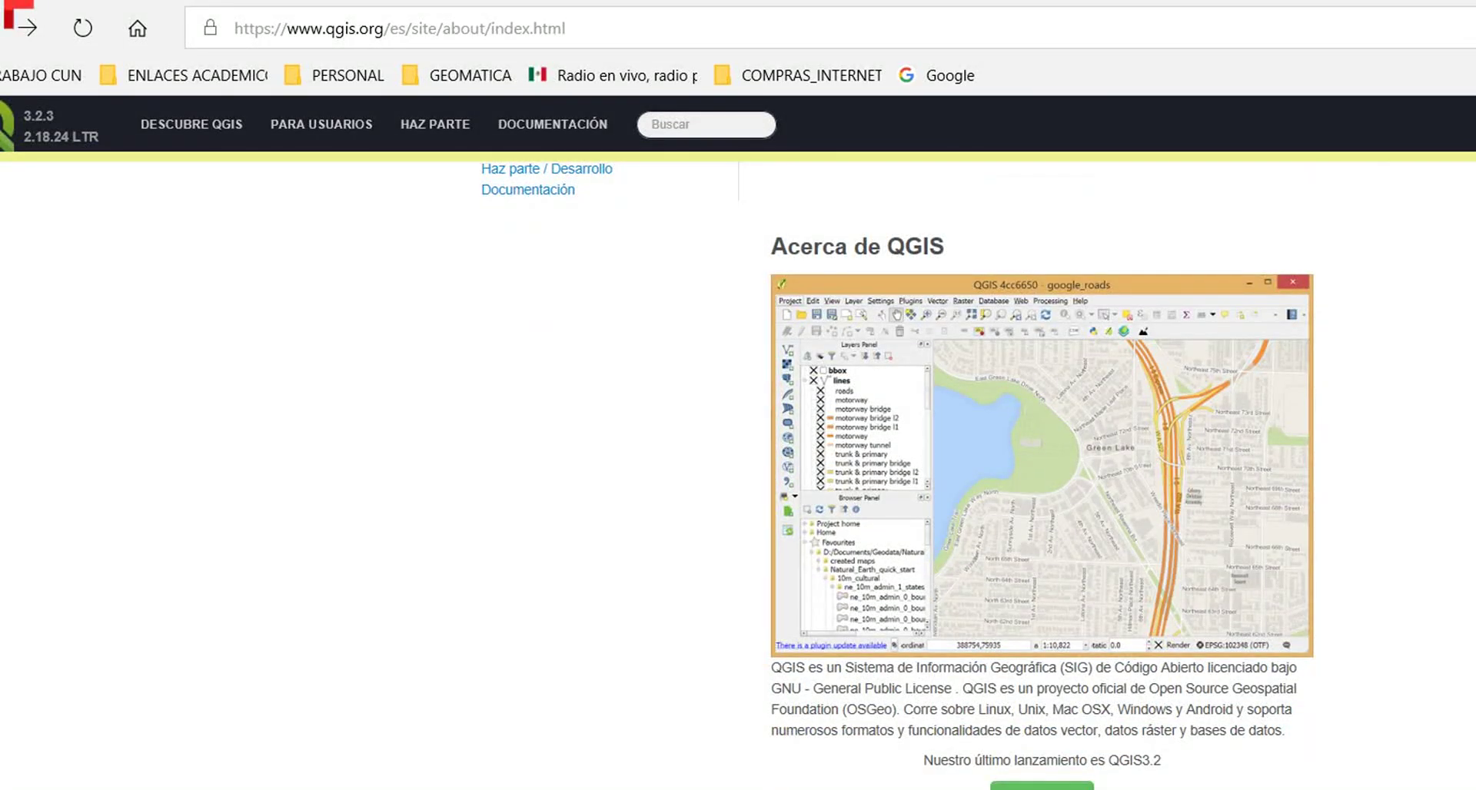
scroll(738, 461, "up", 3)
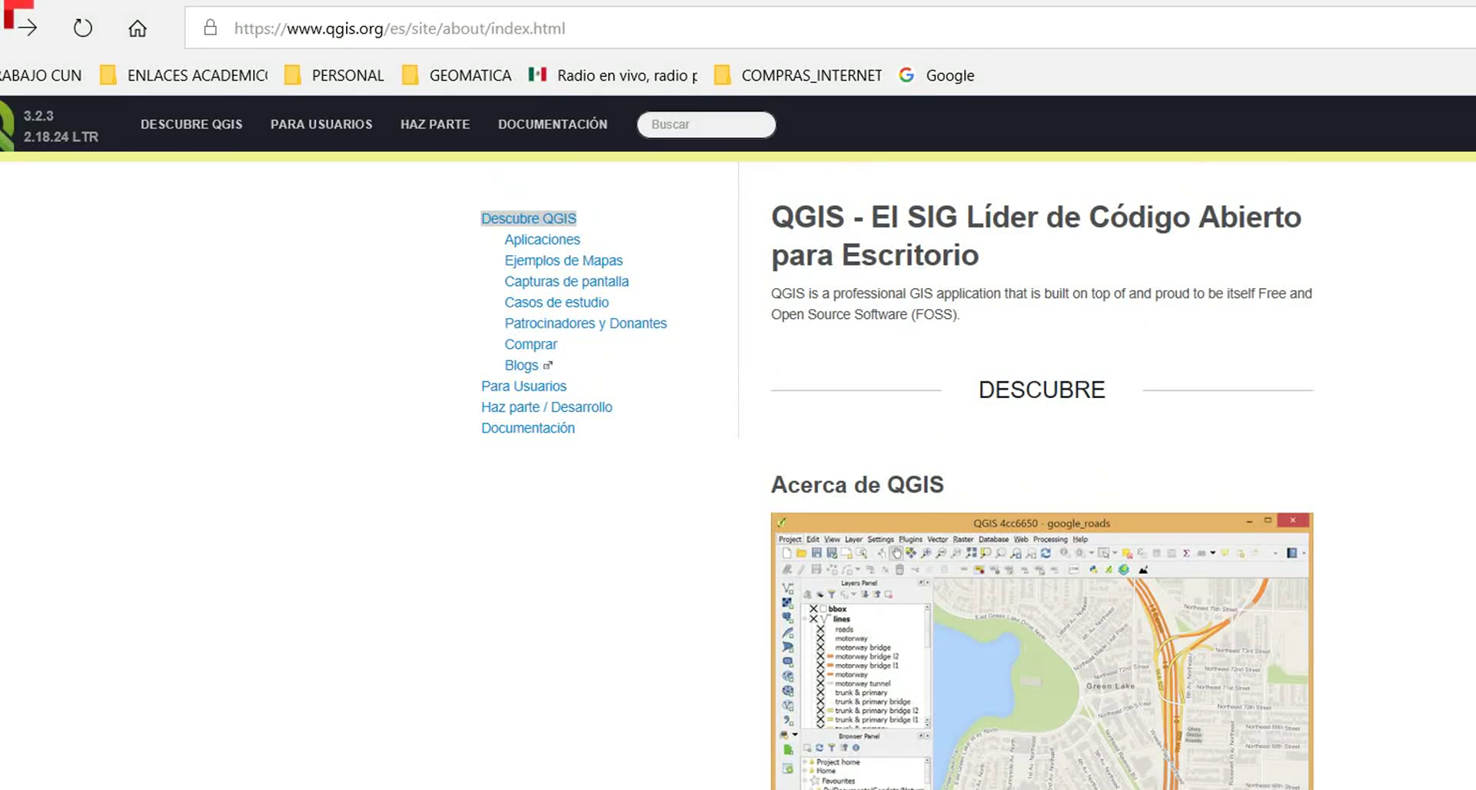
scroll(1043, 461, "down", 10)
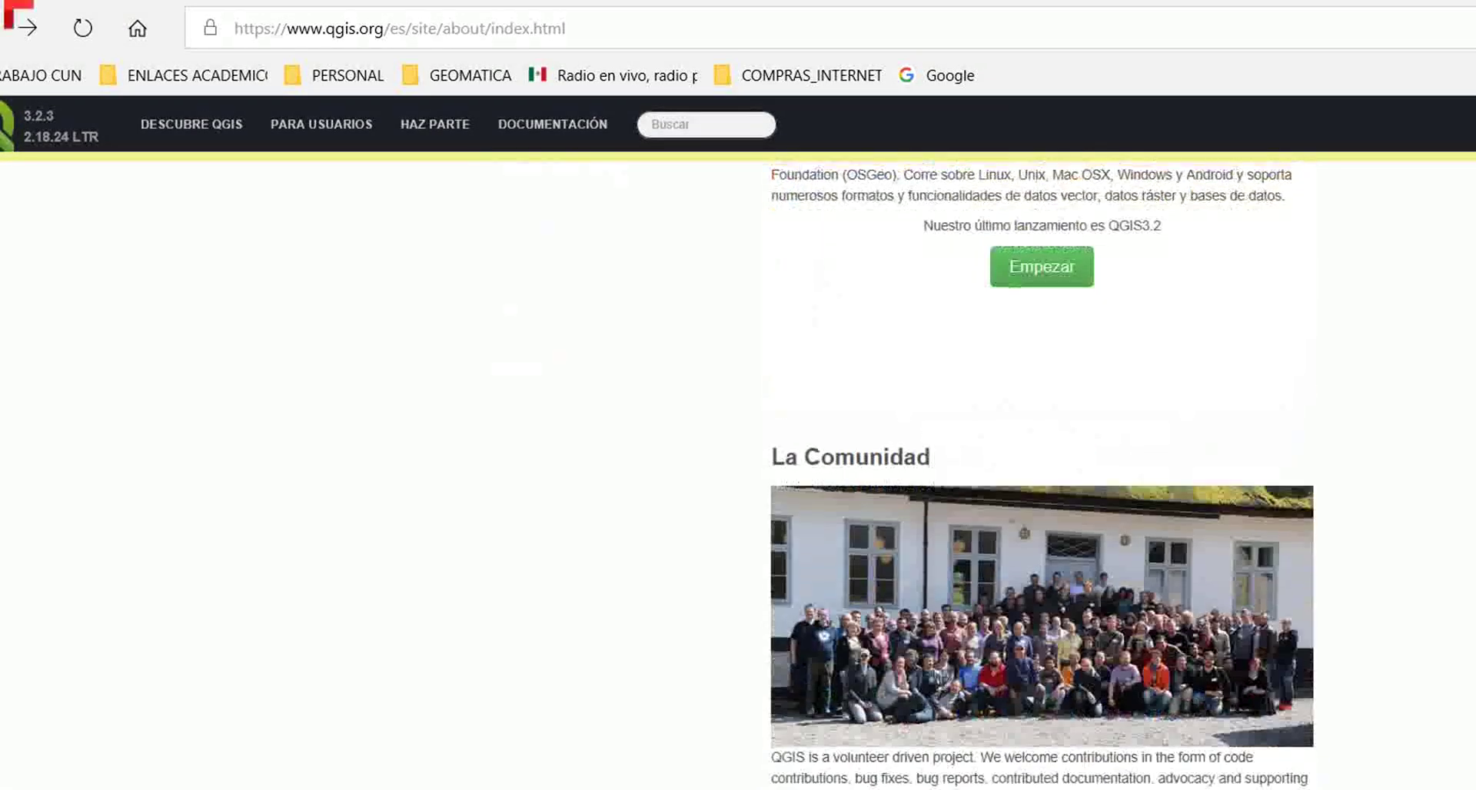
scroll(1042, 462, "down", 5)
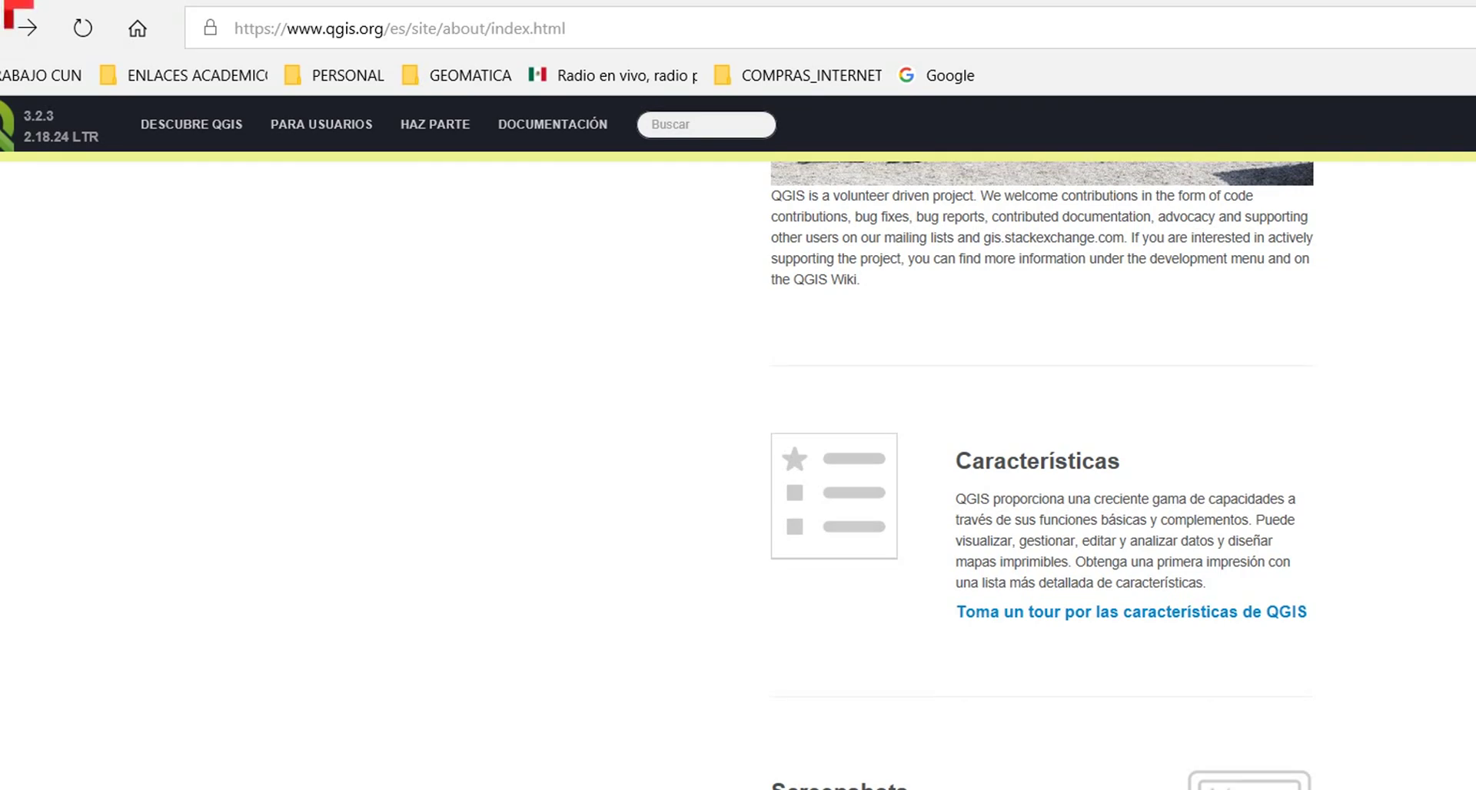
scroll(738, 461, "down", 10)
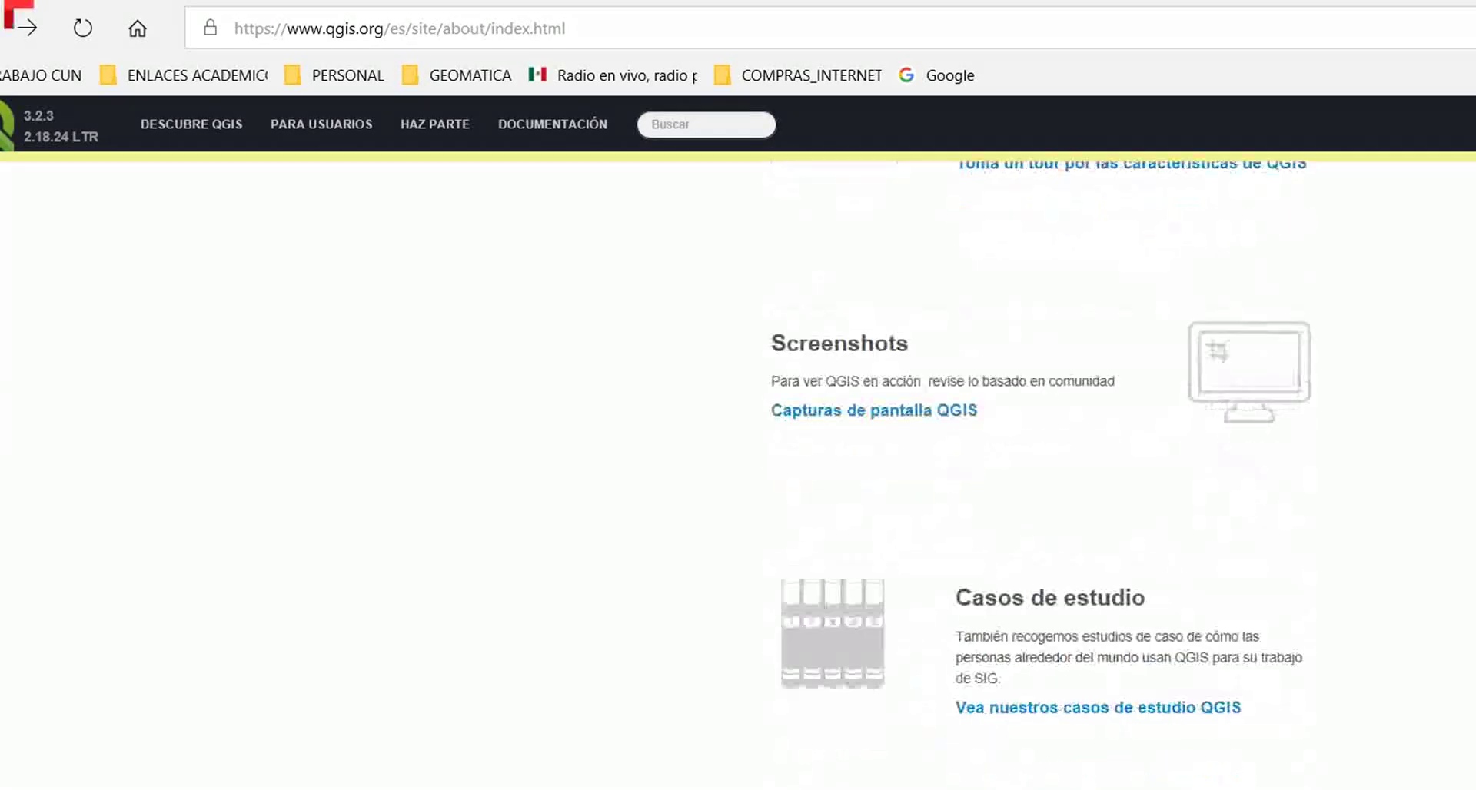
scroll(738, 461, "down", 4)
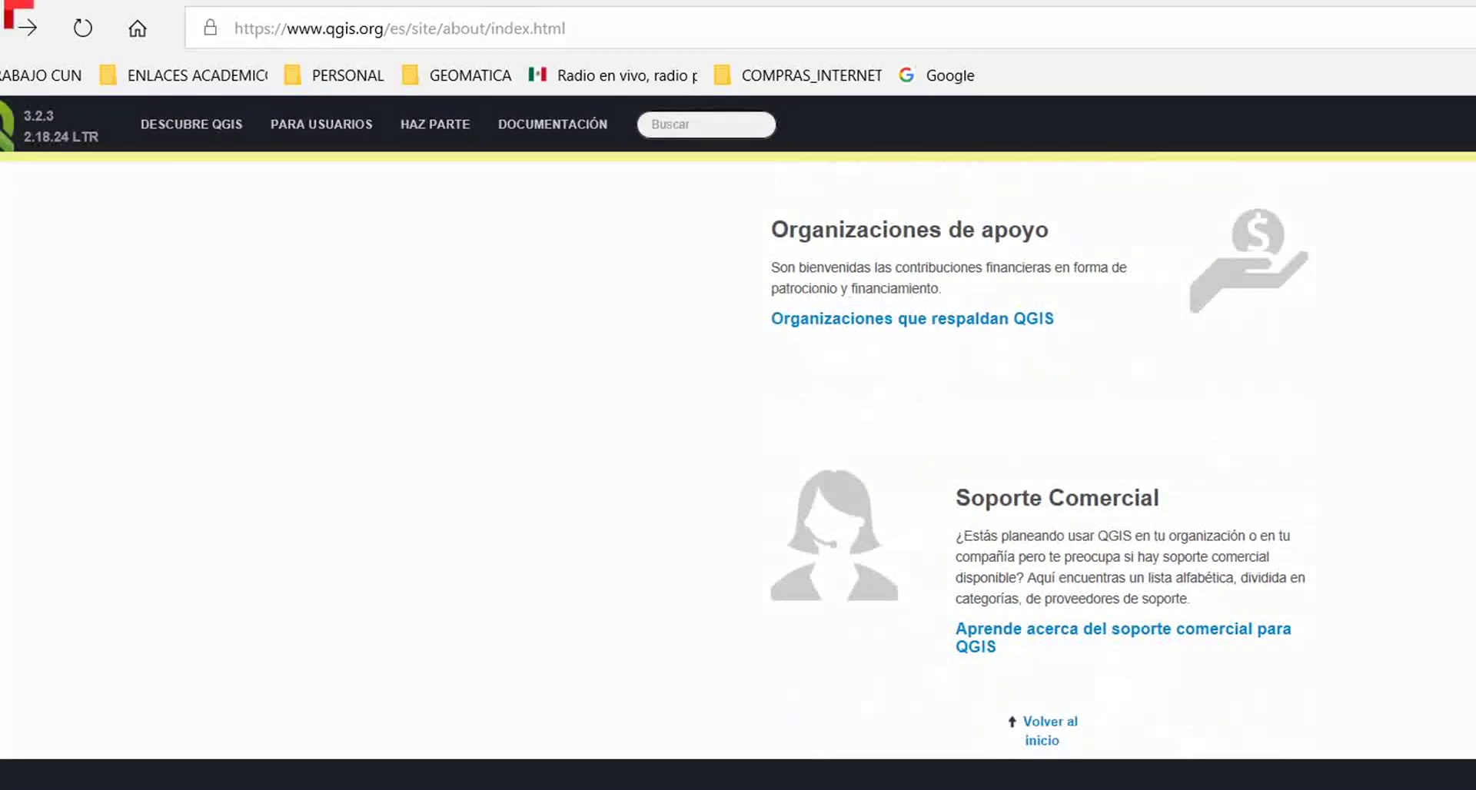
scroll(738, 461, "up", 3)
scroll(738, 461, "down", 3)
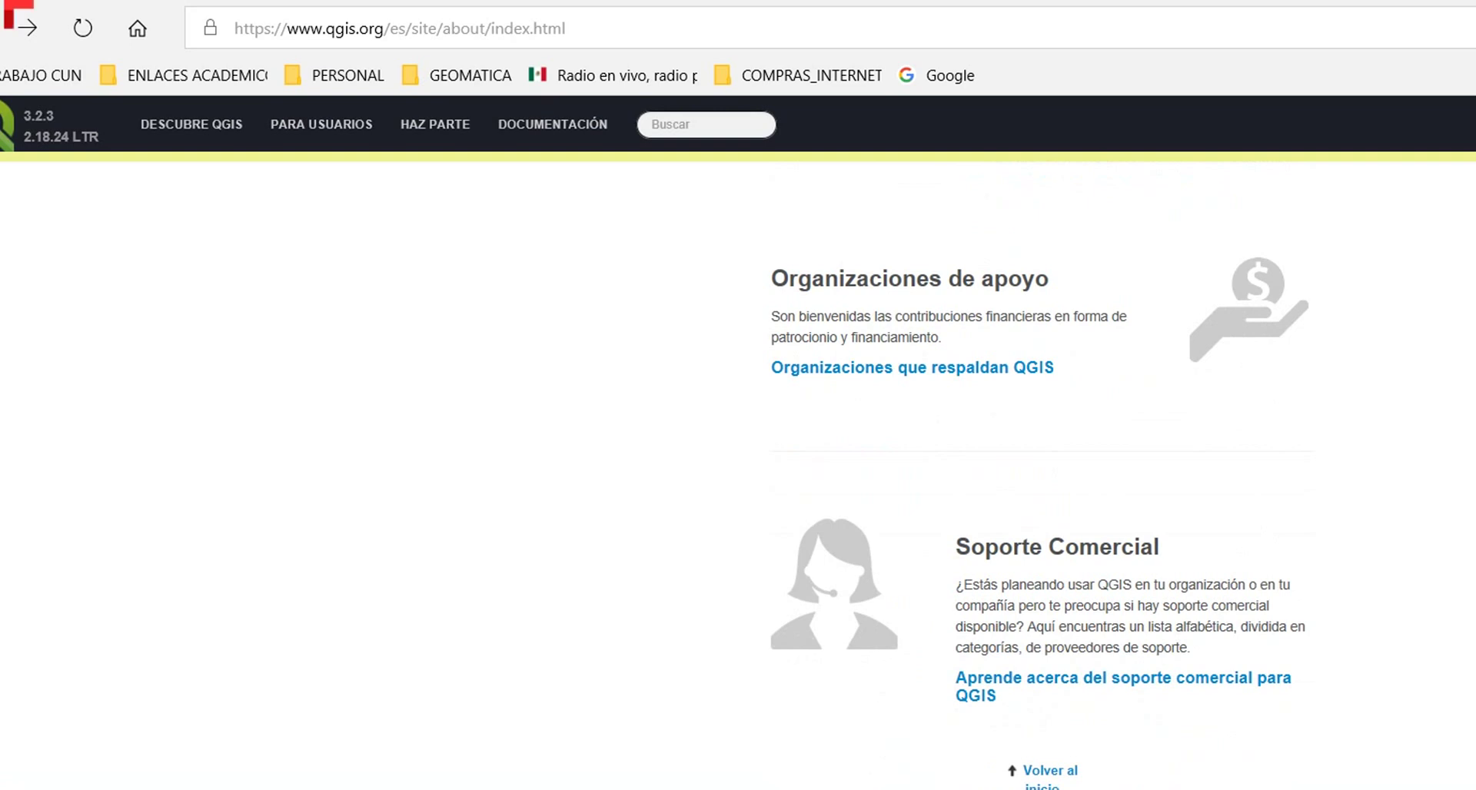
scroll(738, 461, "up", 1)
scroll(738, 461, "up", 1)
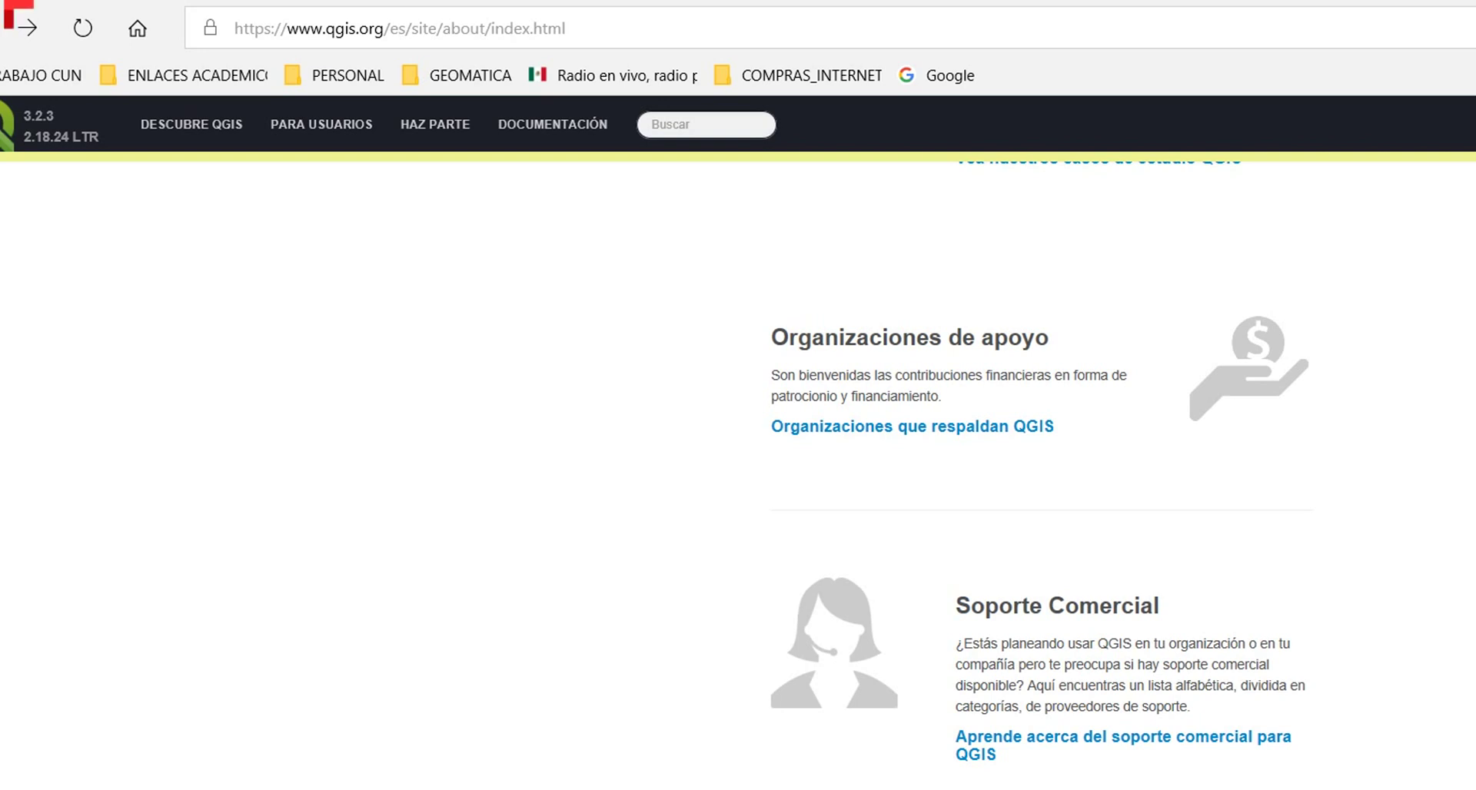
scroll(1040, 477, "up", 1)
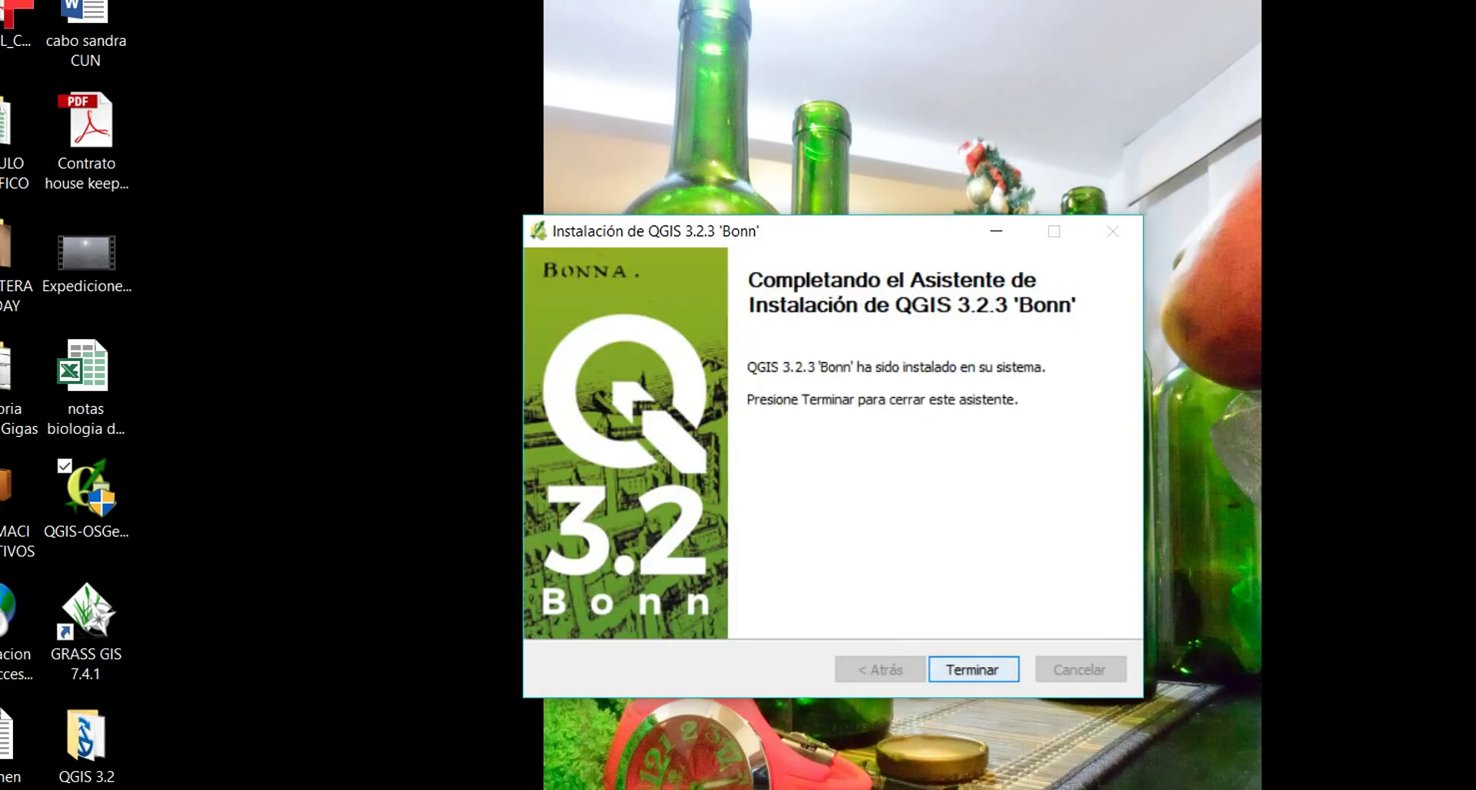
Finish the QGIS 3.2.3 installation wizard and launch QGIS Desktop 3.2.3.
key("Return")
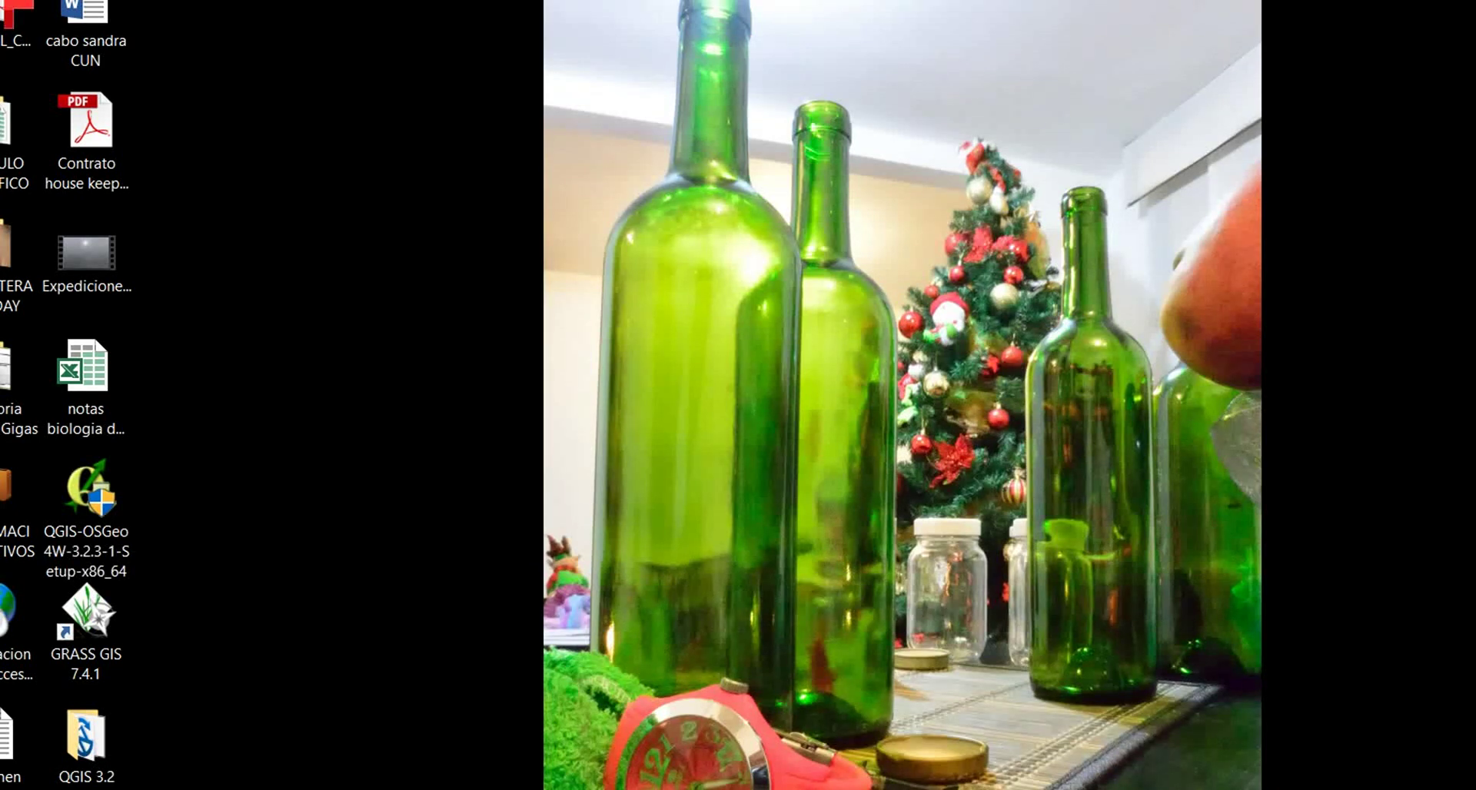
key("super")
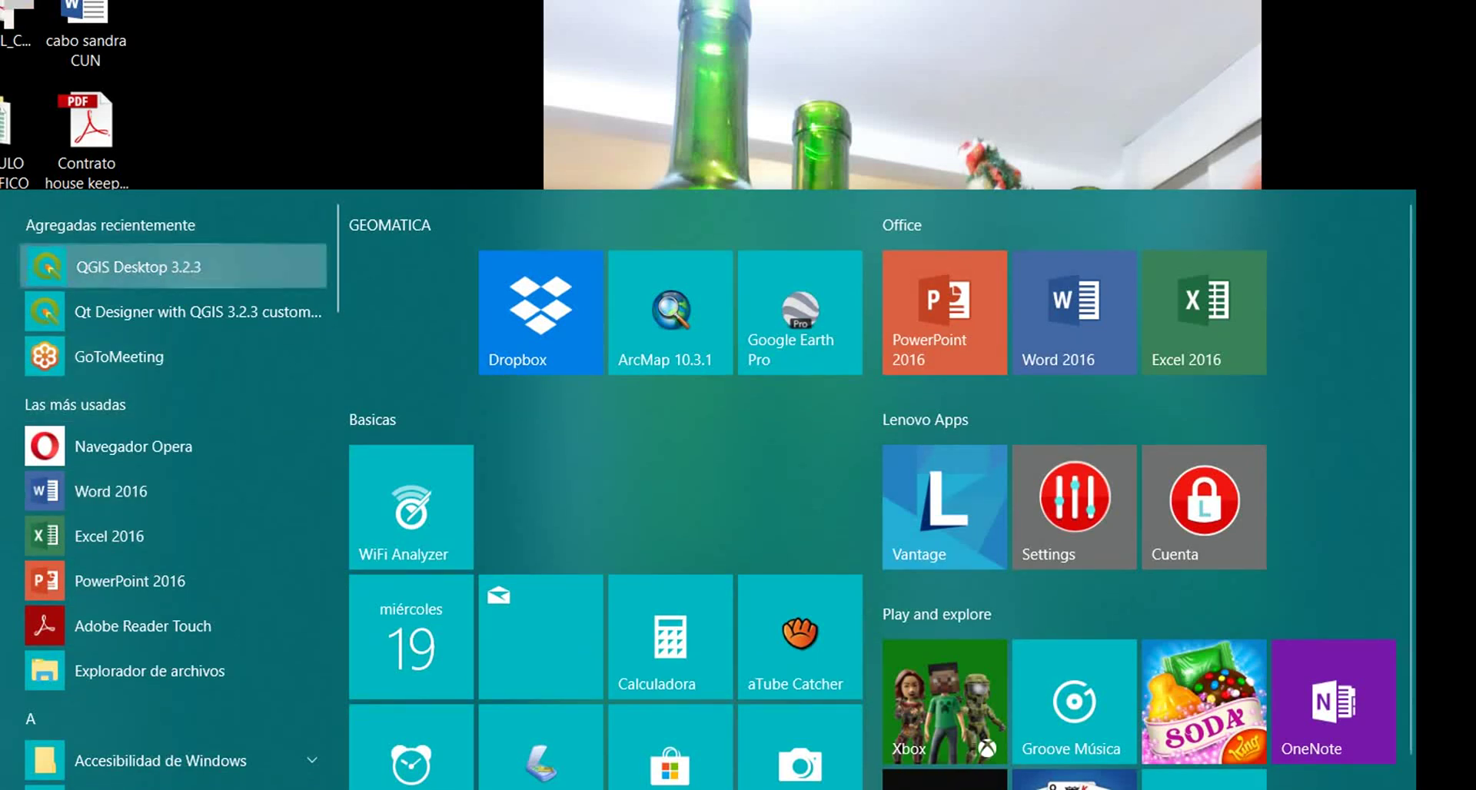
key("Return")
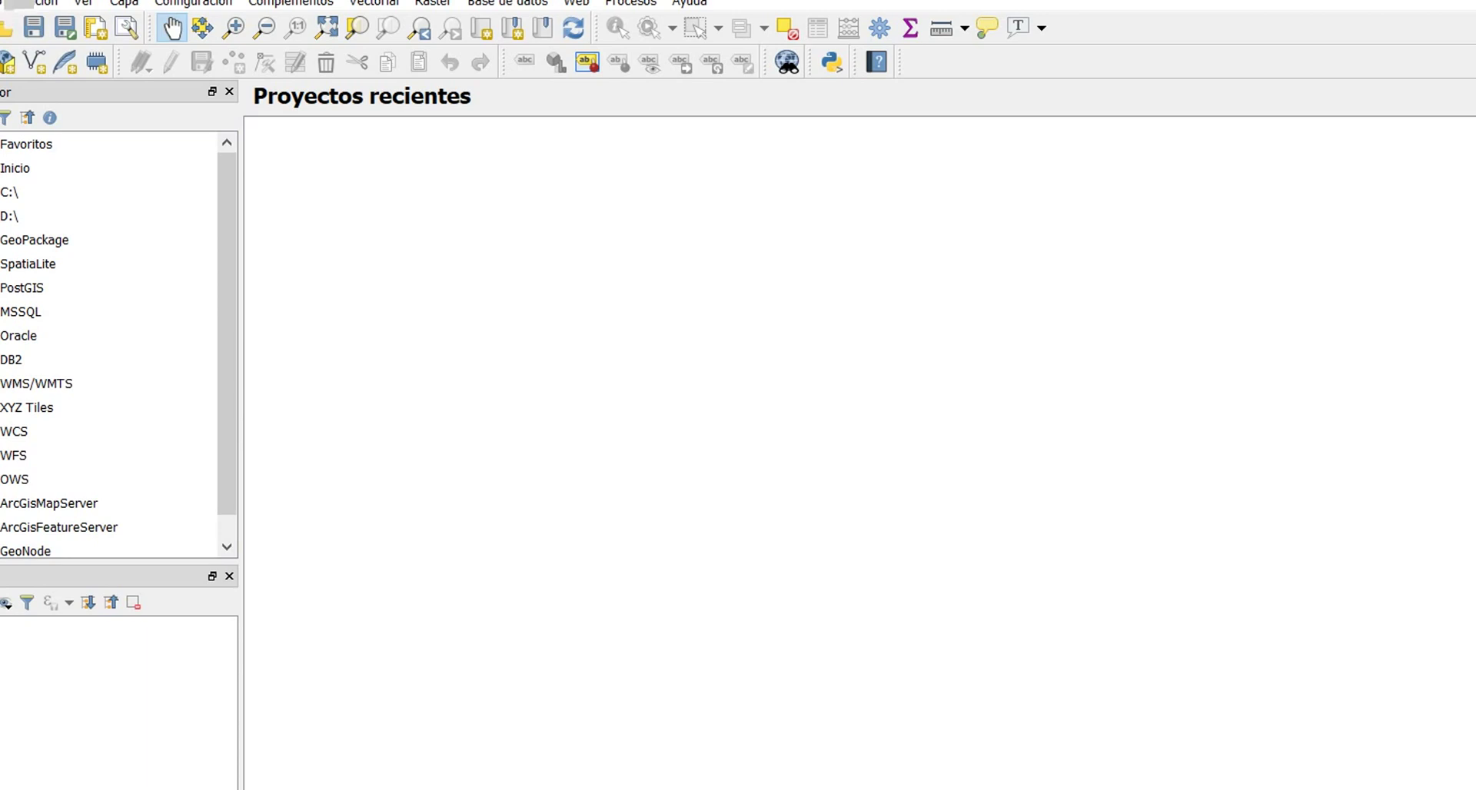
scroll(227, 339, "down", 1)
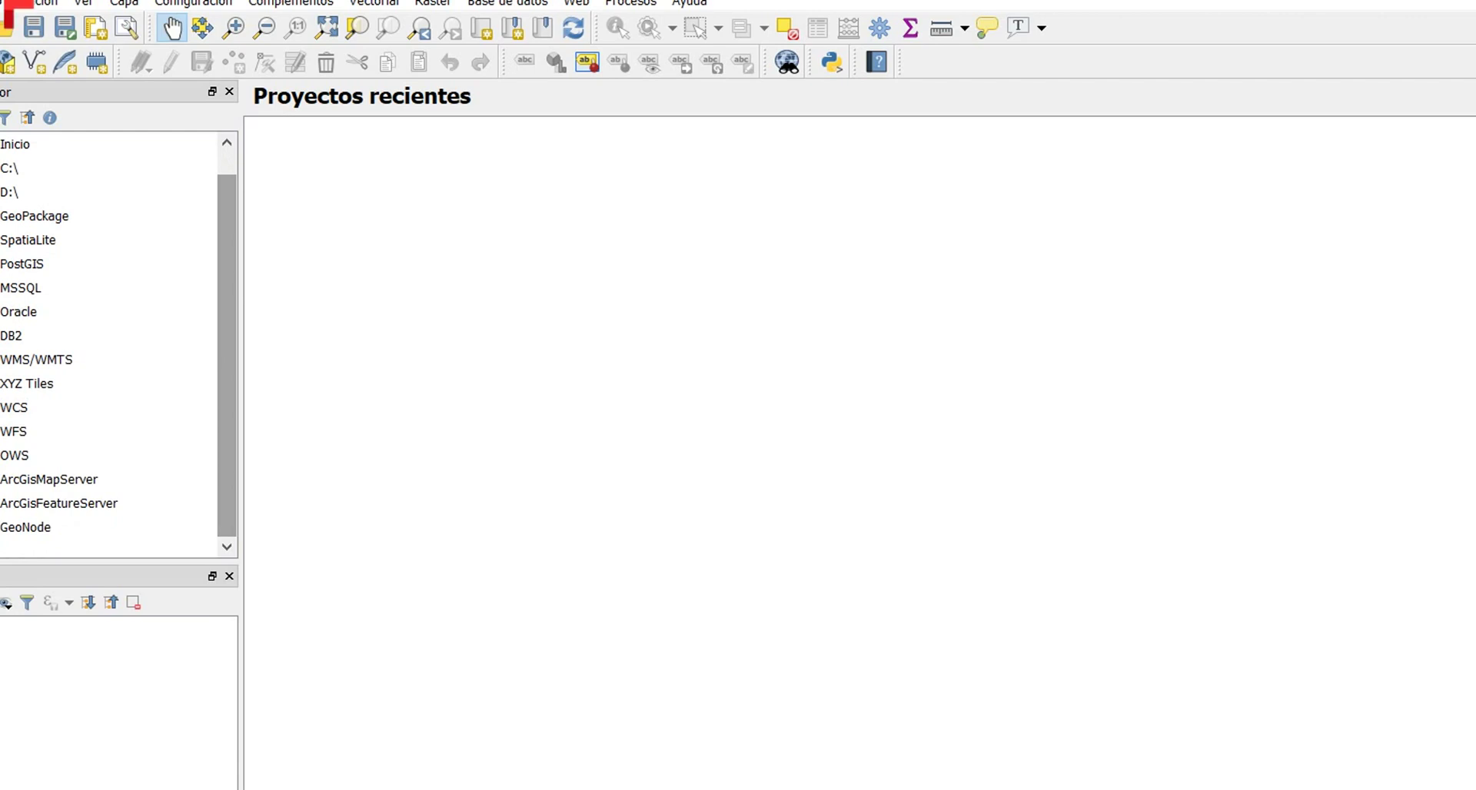
scroll(115, 338, "up", 1)
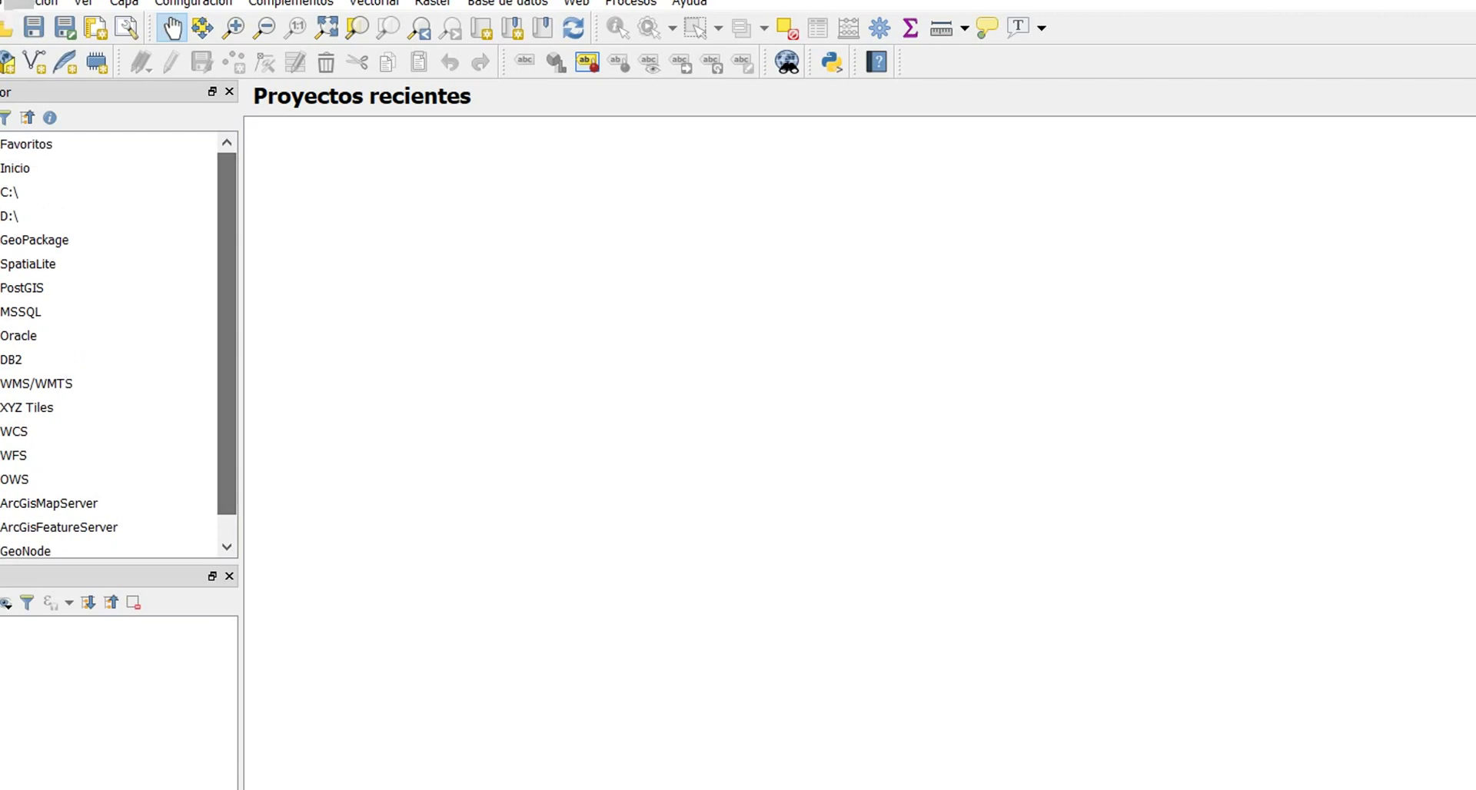